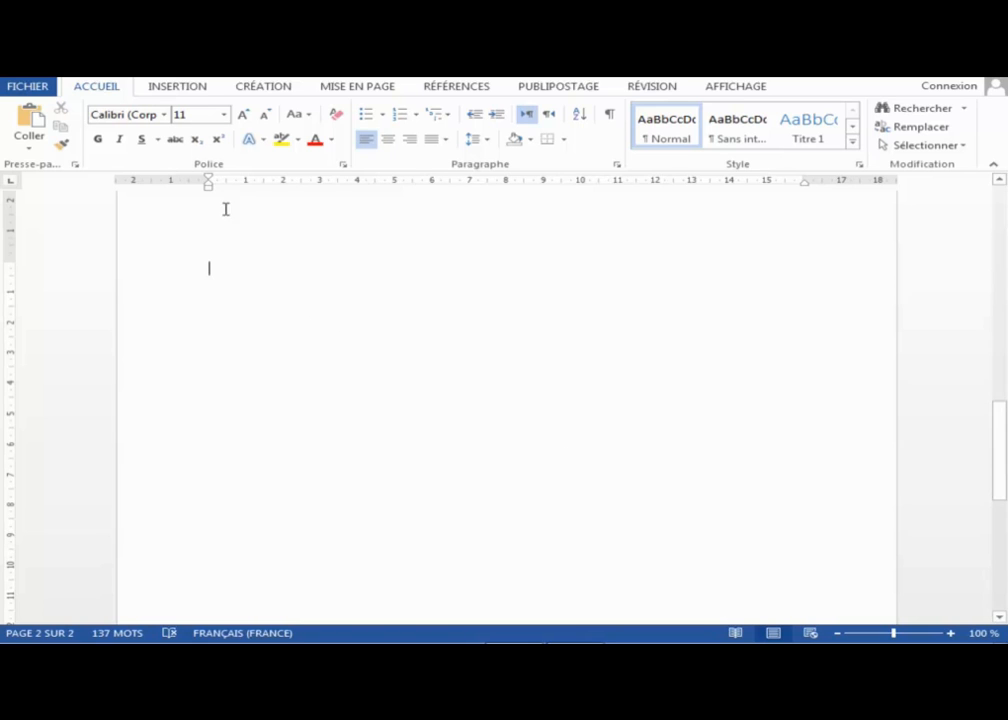
- Insert the Manchots picture from the Échantillons d'images folder at the cursor on page 2
click(181, 87)
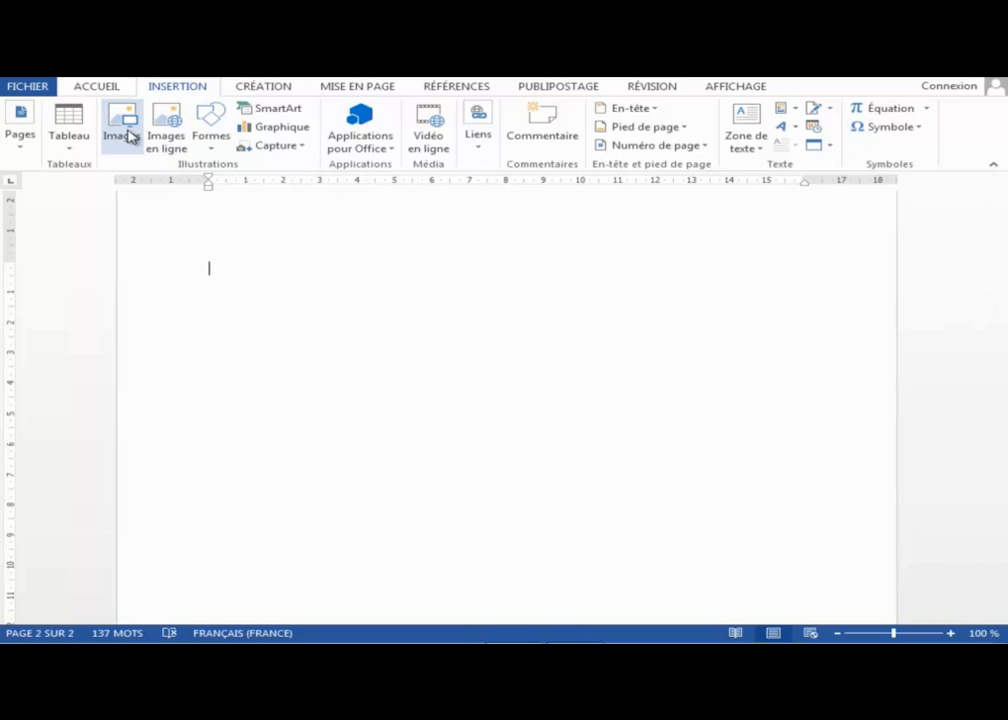
click(127, 135)
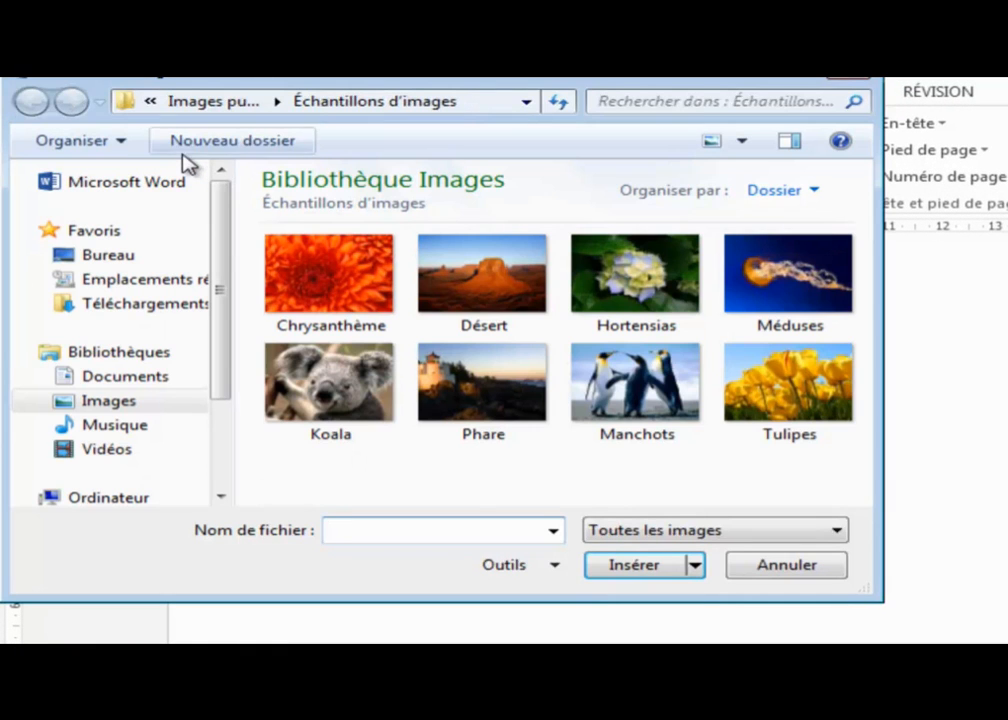
click(112, 405)
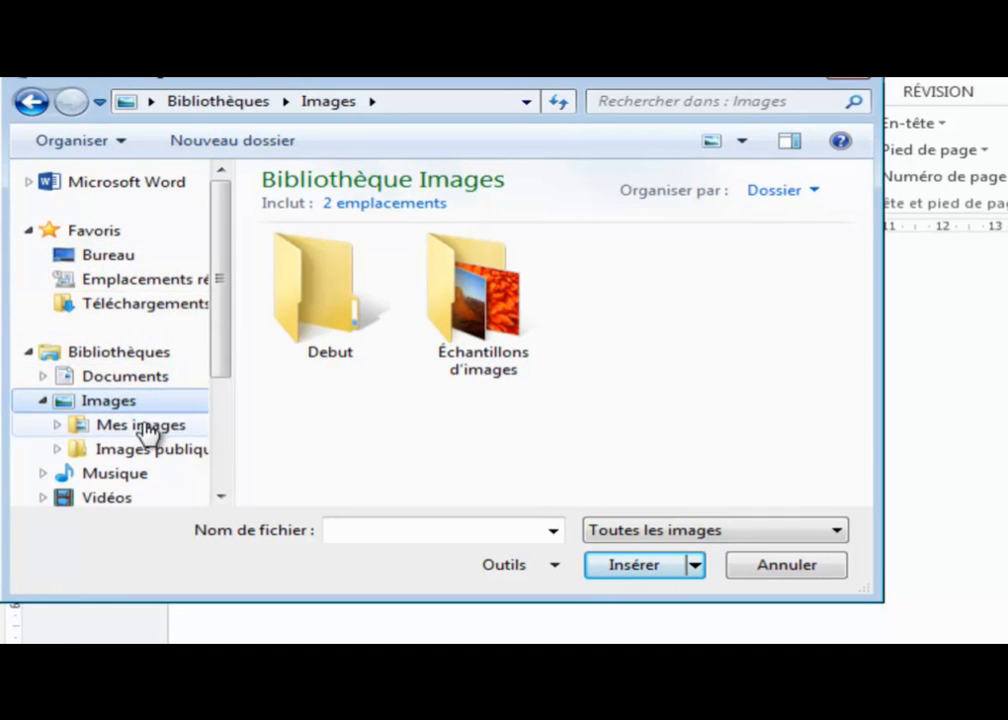
drag(225, 349, 227, 322)
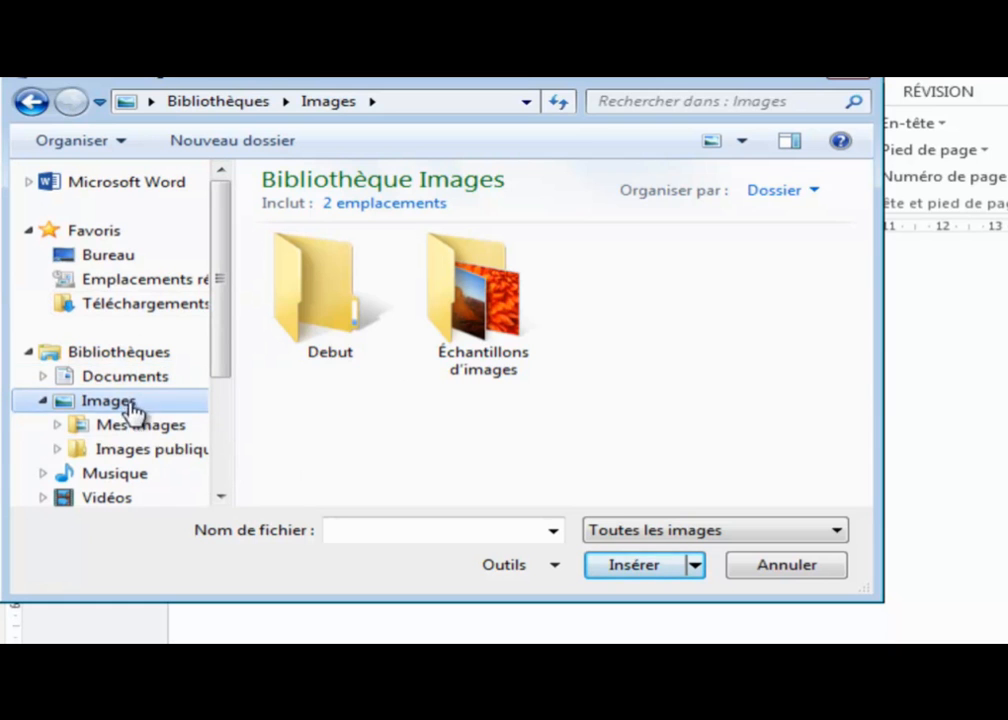
double_click(480, 333)
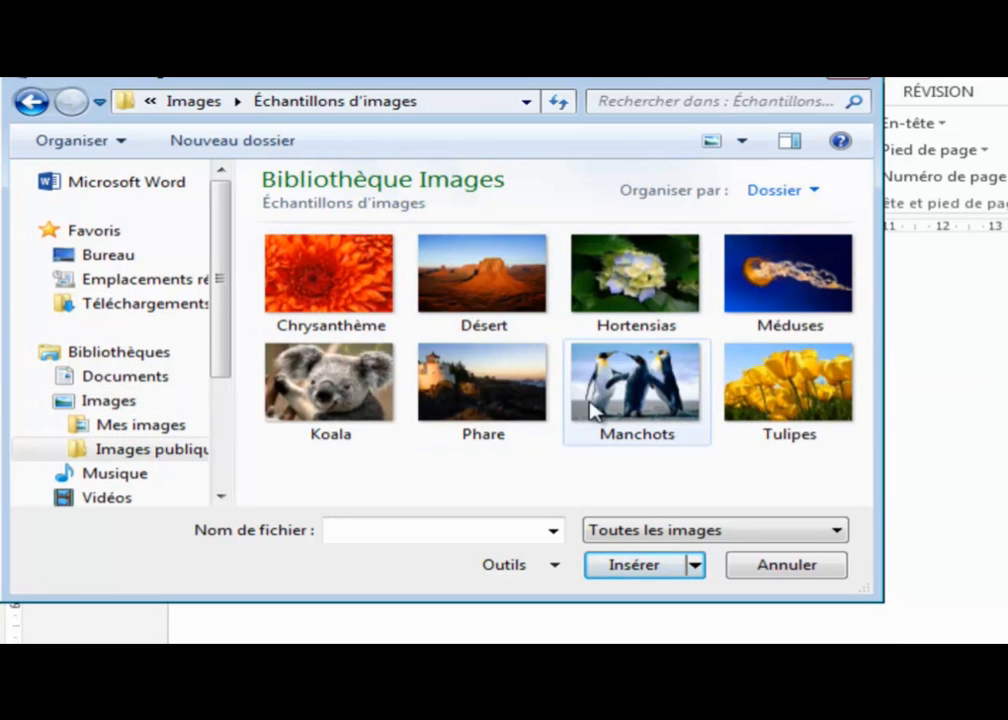
click(640, 385)
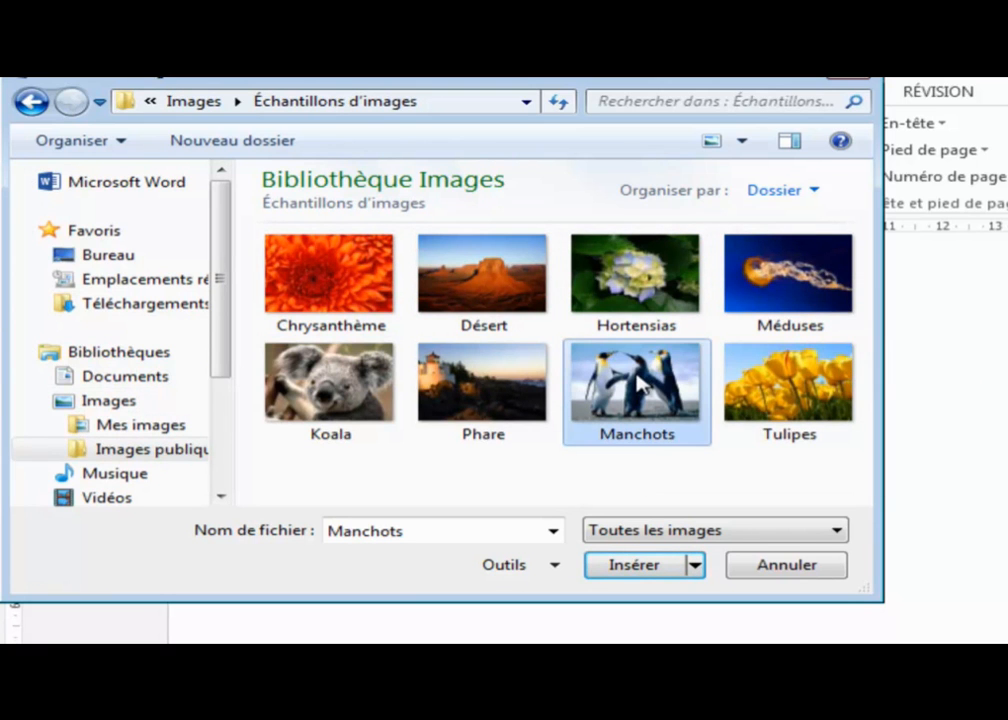
click(640, 565)
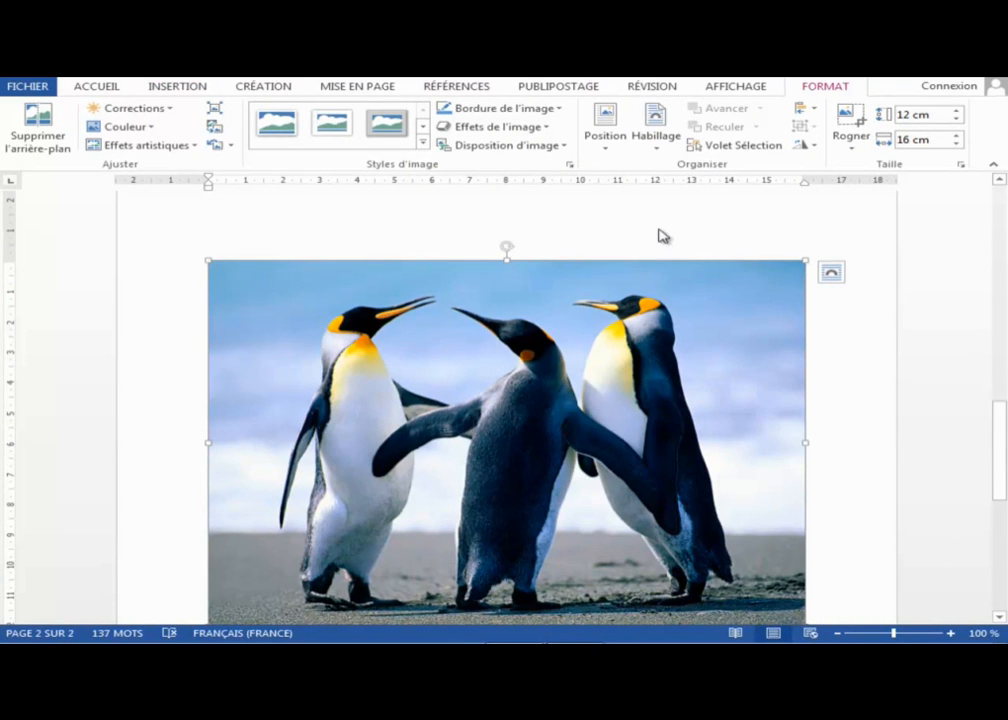
- Set the penguin picture's text wrapping to Derrière le texte
scroll(875, 390, down, 1)
click(866, 392)
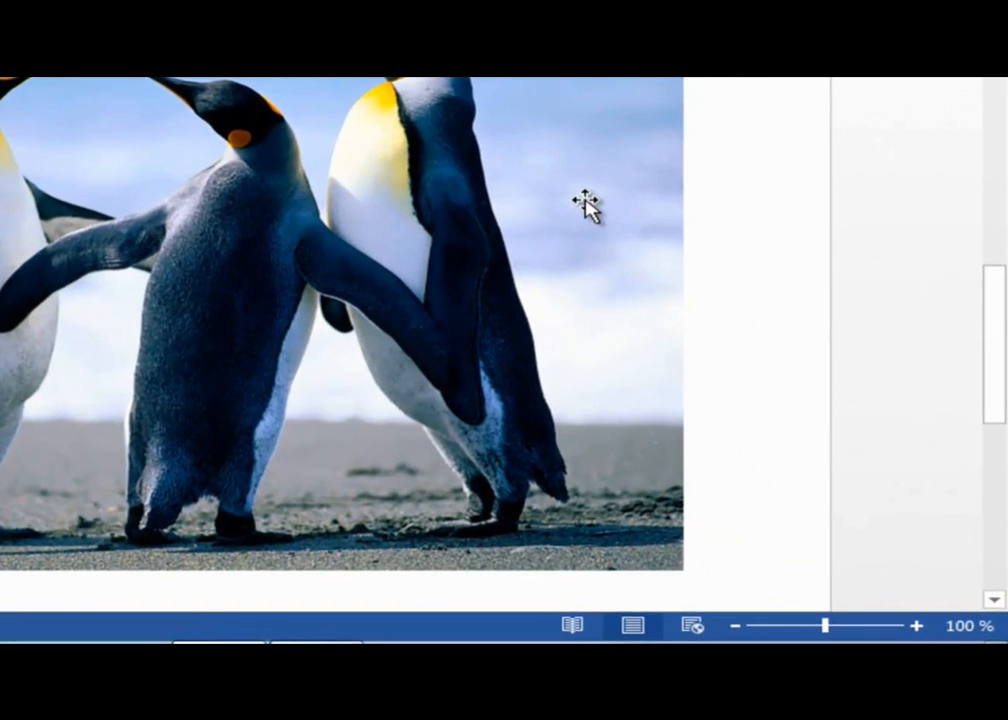
click(694, 326)
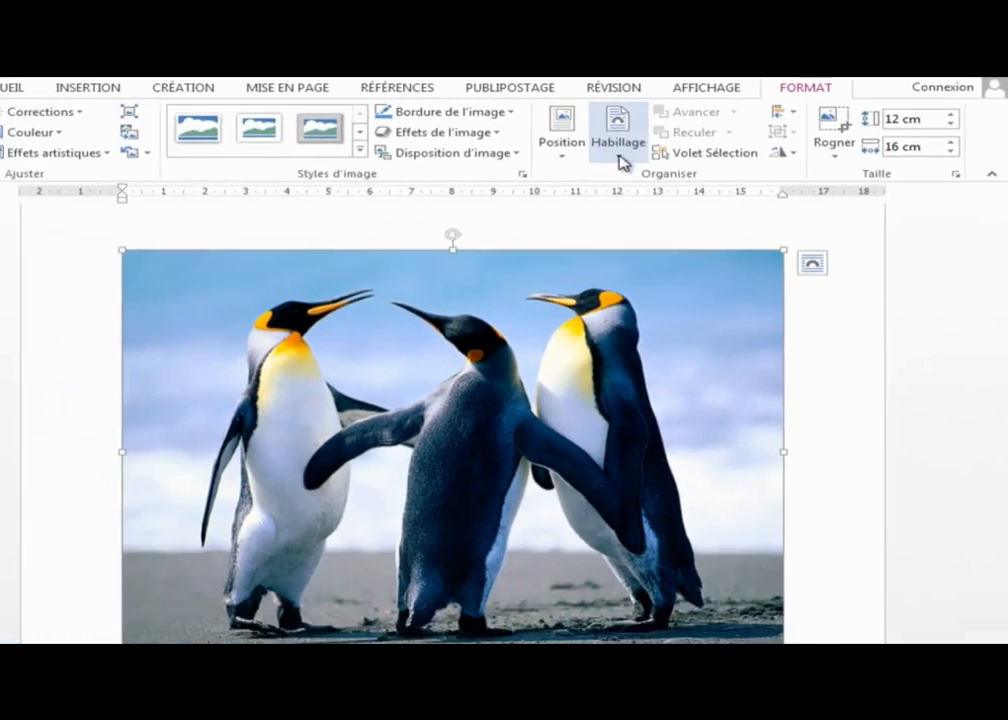
click(445, 176)
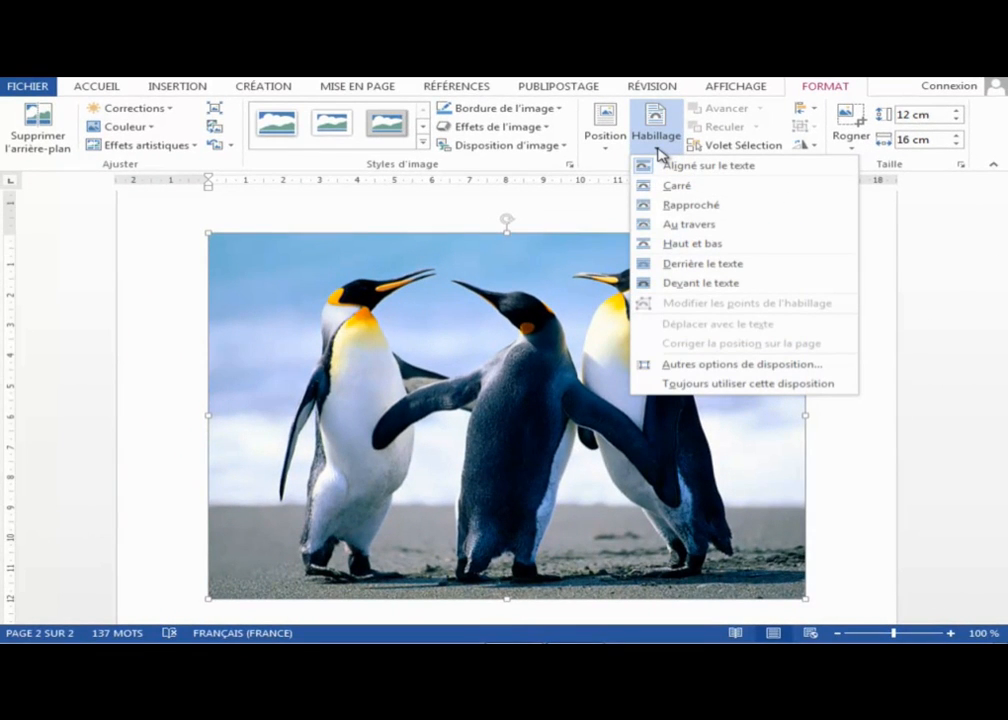
click(687, 265)
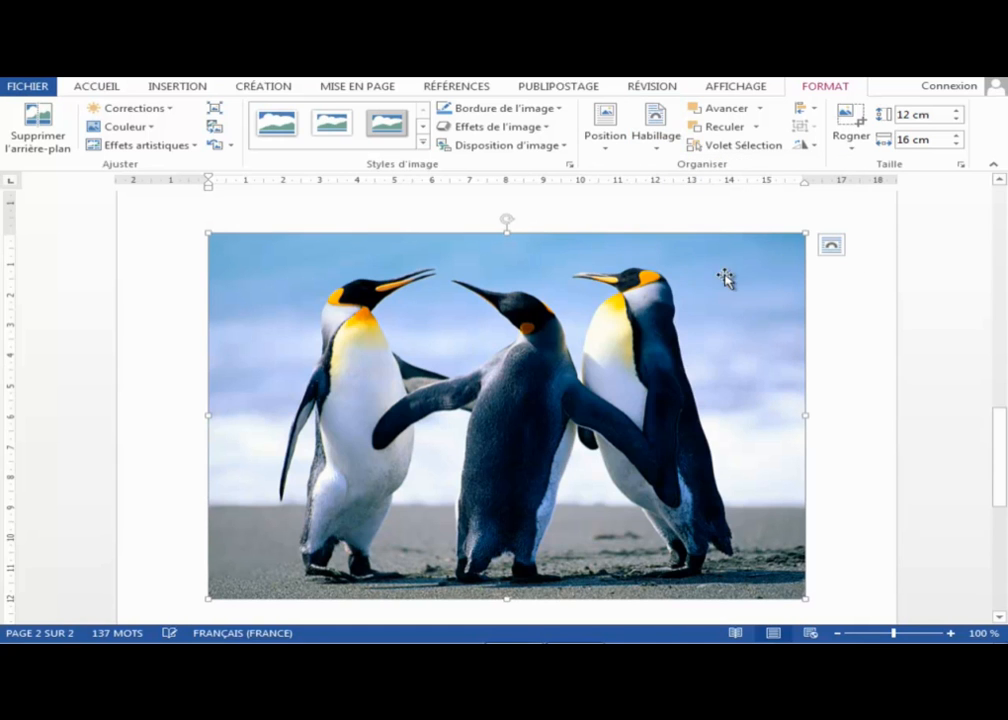
- Shrink the penguin picture proportionally to about 11.28 cm wide, then reduce its height to about 7.16 cm and narrow it
drag(808, 232, 596, 344)
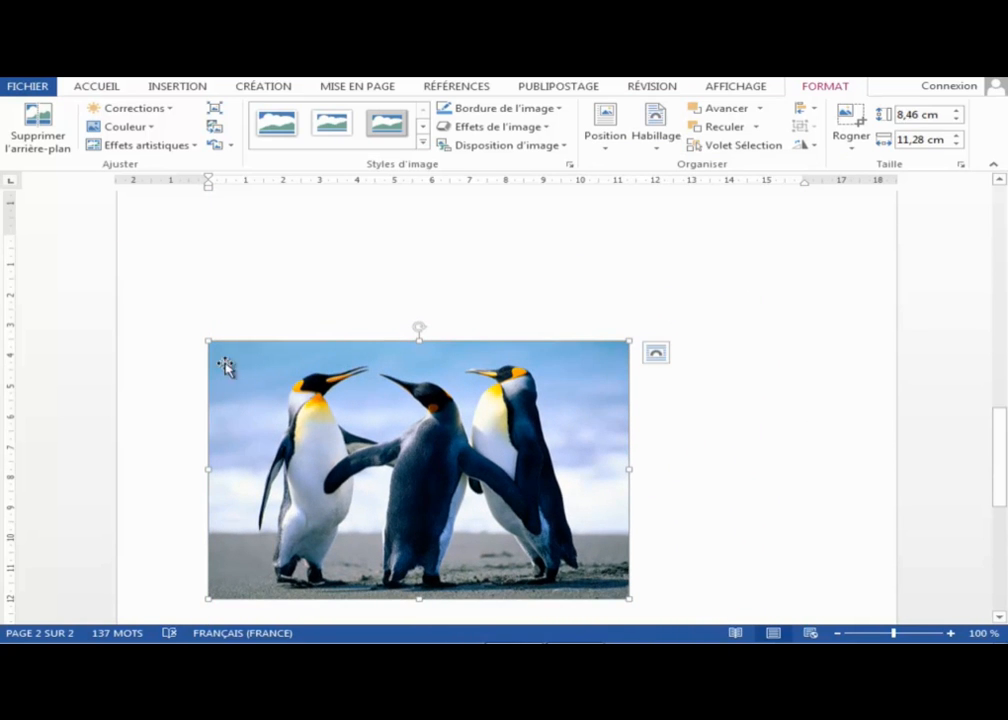
drag(418, 340, 417, 379)
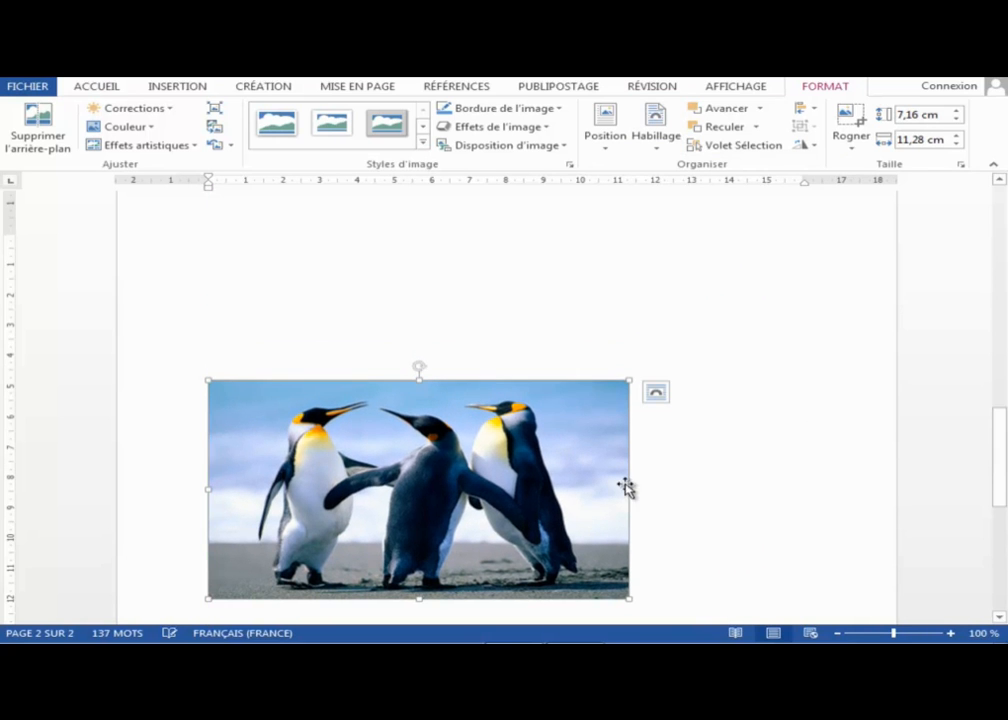
drag(625, 488, 521, 489)
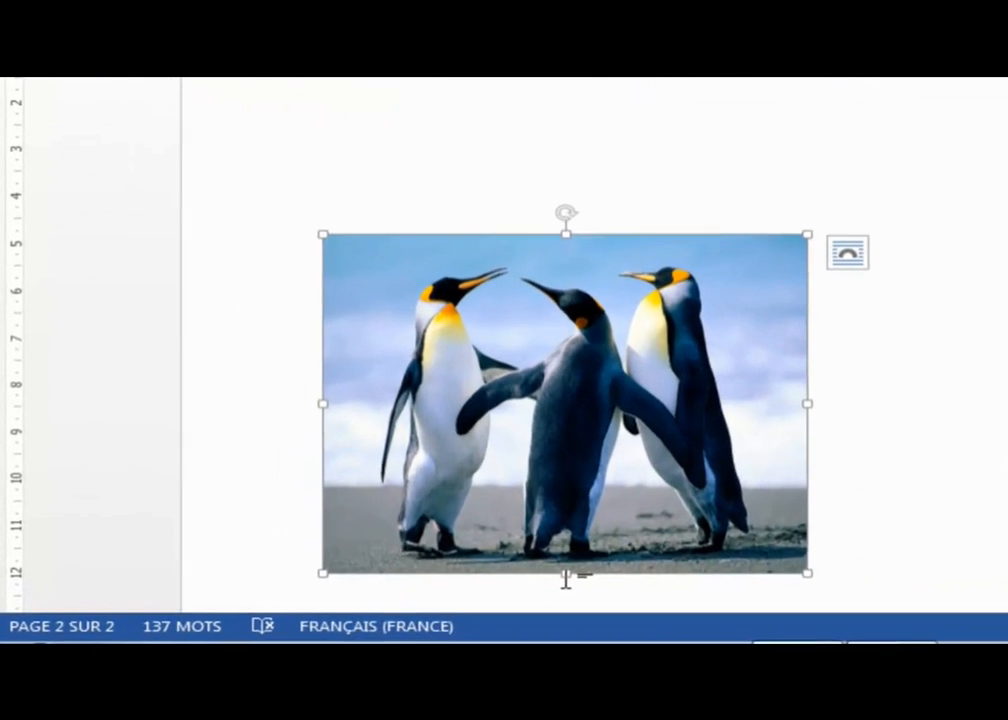
click(364, 604)
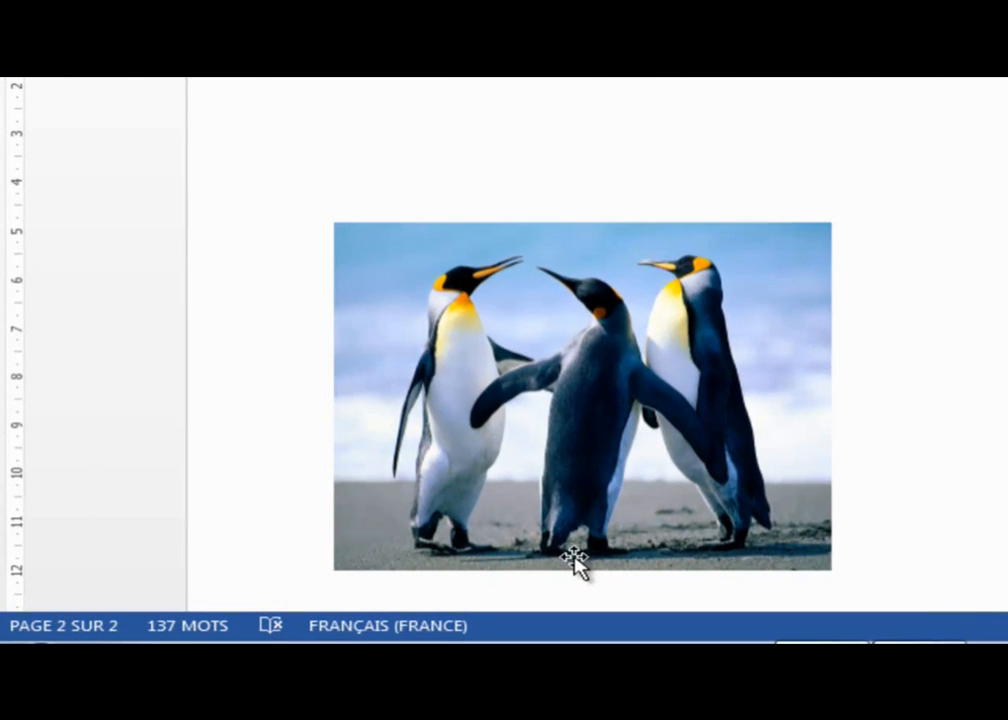
- Resize the penguin picture from its corner and side to about 8.28 cm high by 9.52 cm wide
click(579, 558)
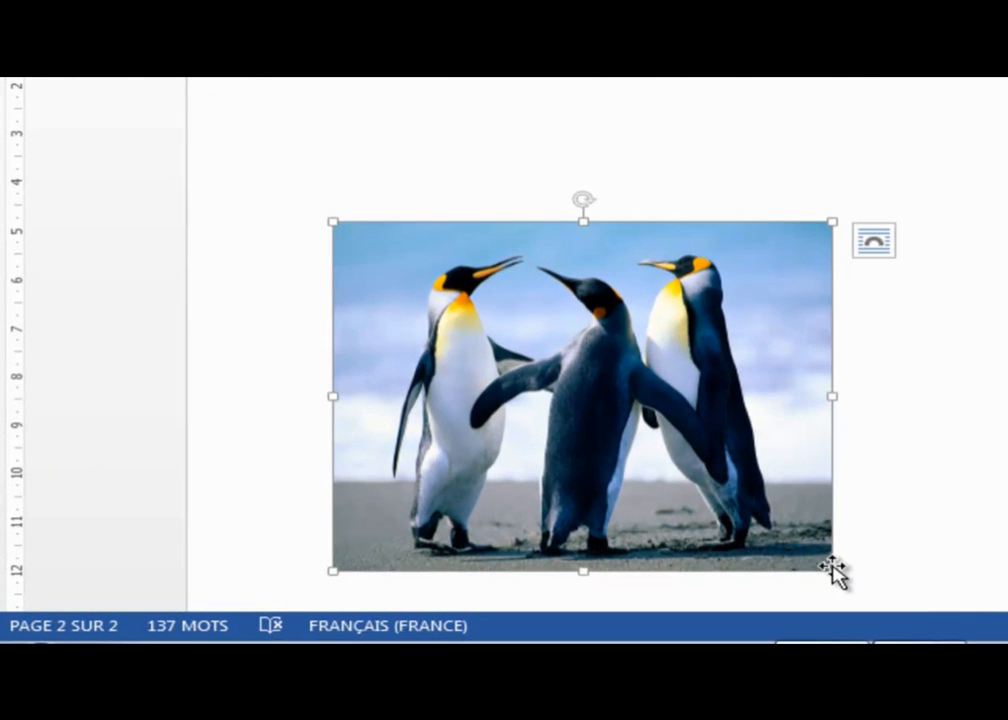
drag(833, 574, 673, 501)
drag(331, 297, 438, 295)
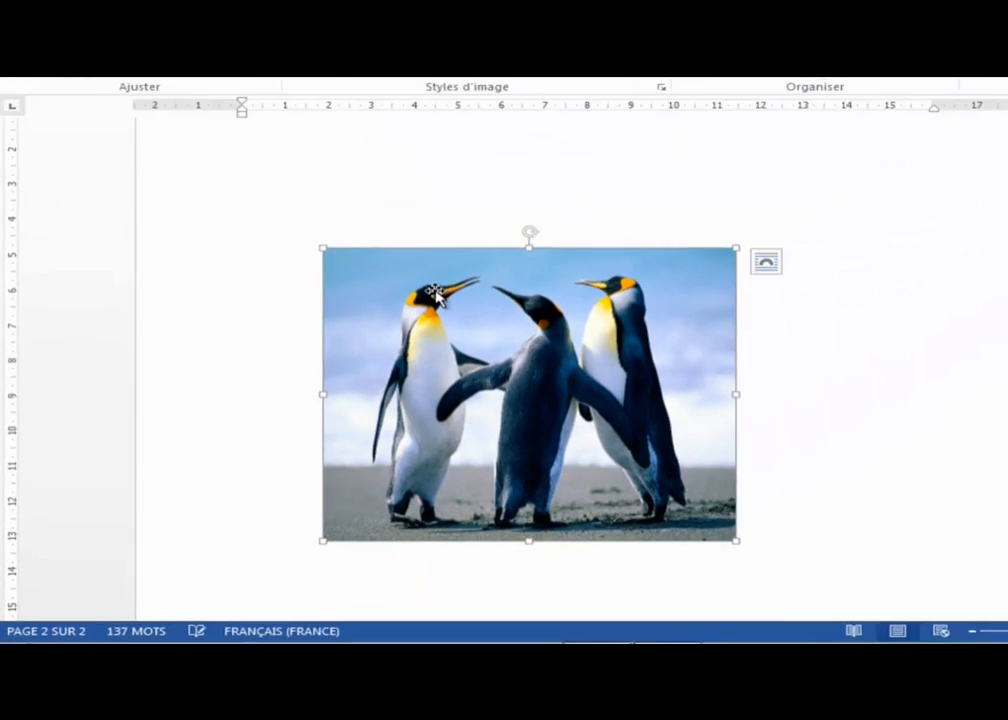
click(716, 351)
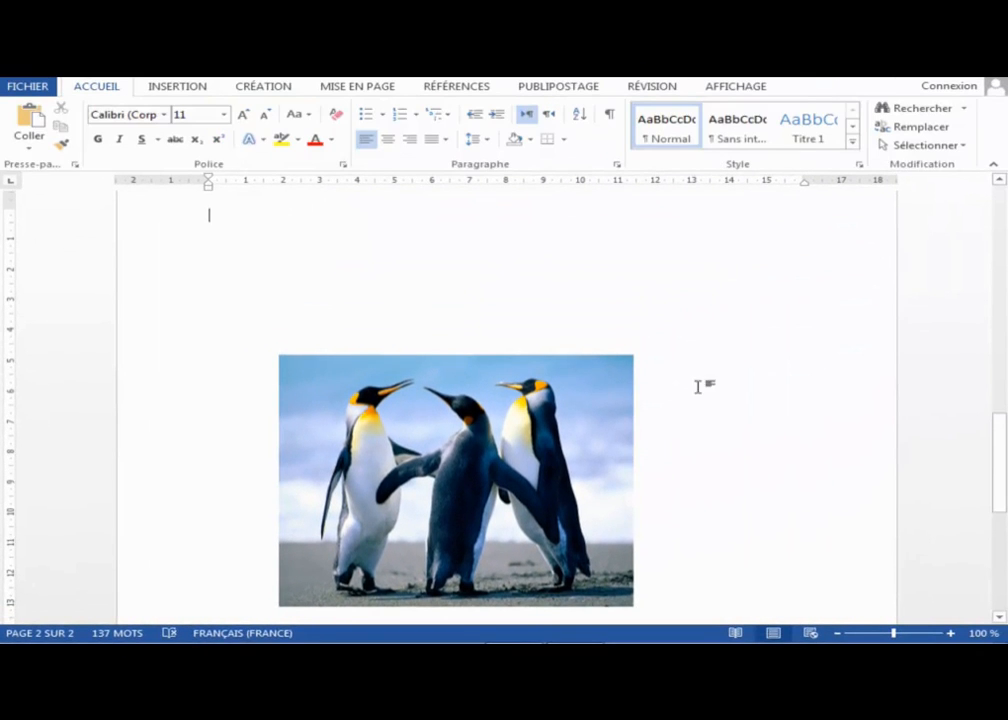
- Move the penguin picture up to page 1 against the right margin and shrink it to about 7.54 by 7.66 cm
click(614, 429)
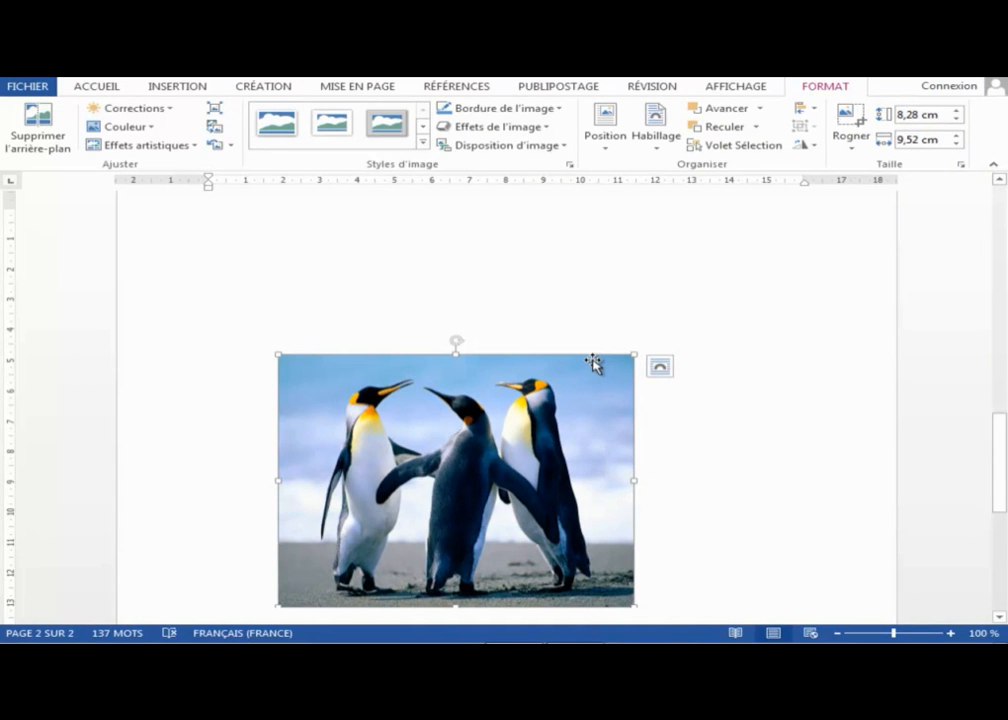
drag(594, 360, 778, 239)
drag(743, 316, 743, 316)
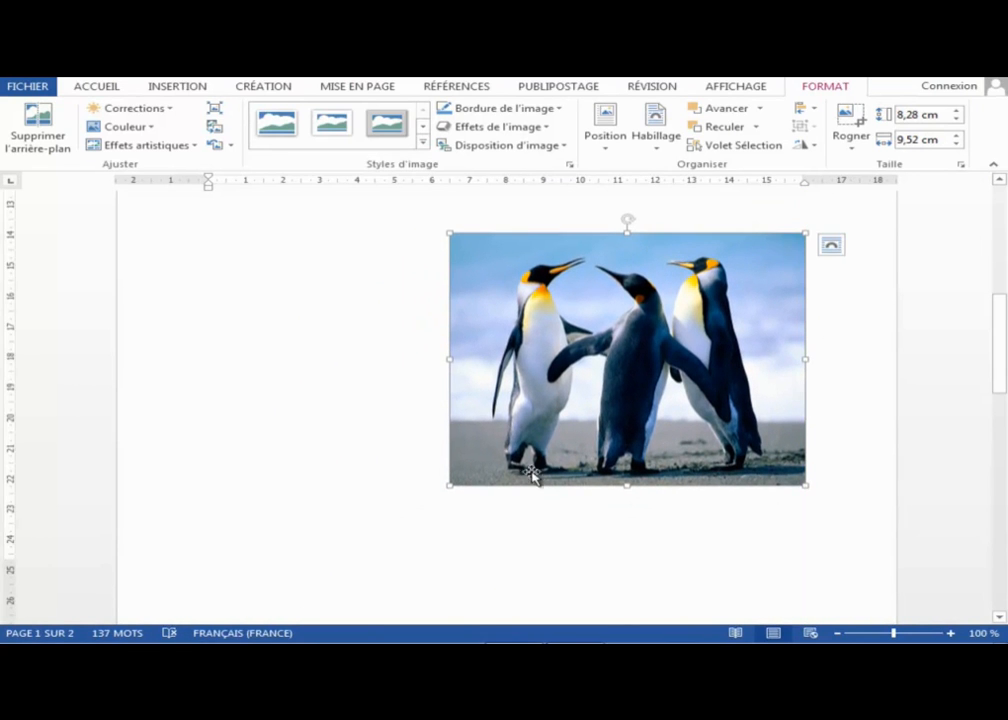
drag(450, 487, 510, 347)
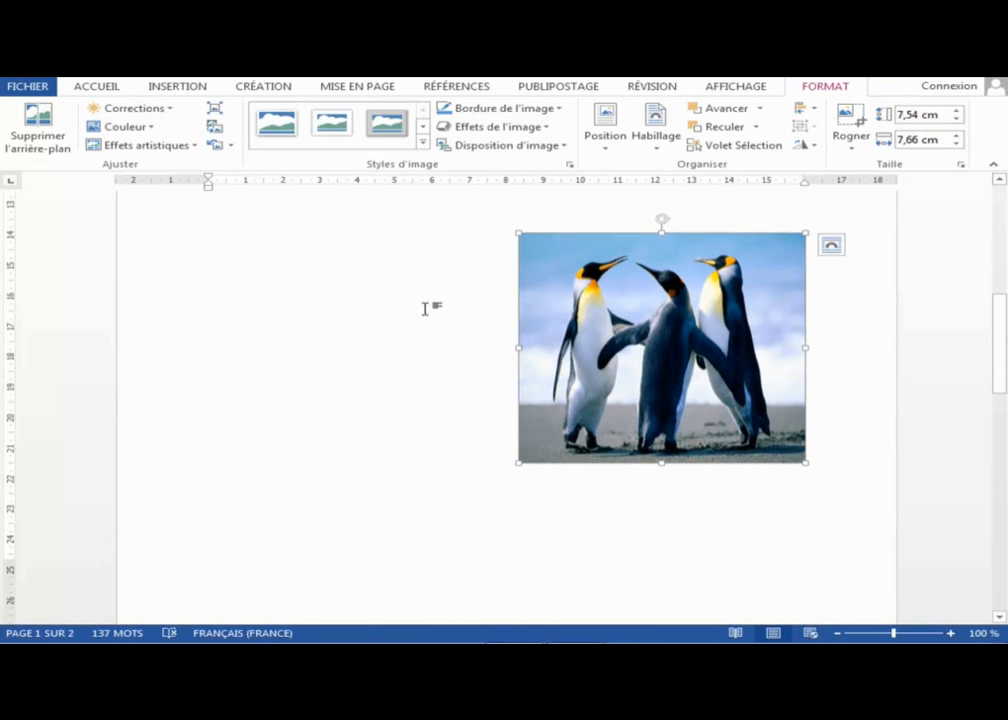
- Insert a series of blank lines in the empty area below the text, extending onto page 2
scroll(420, 300, up, 3)
click(416, 292)
click(610, 423)
double_click(610, 423)
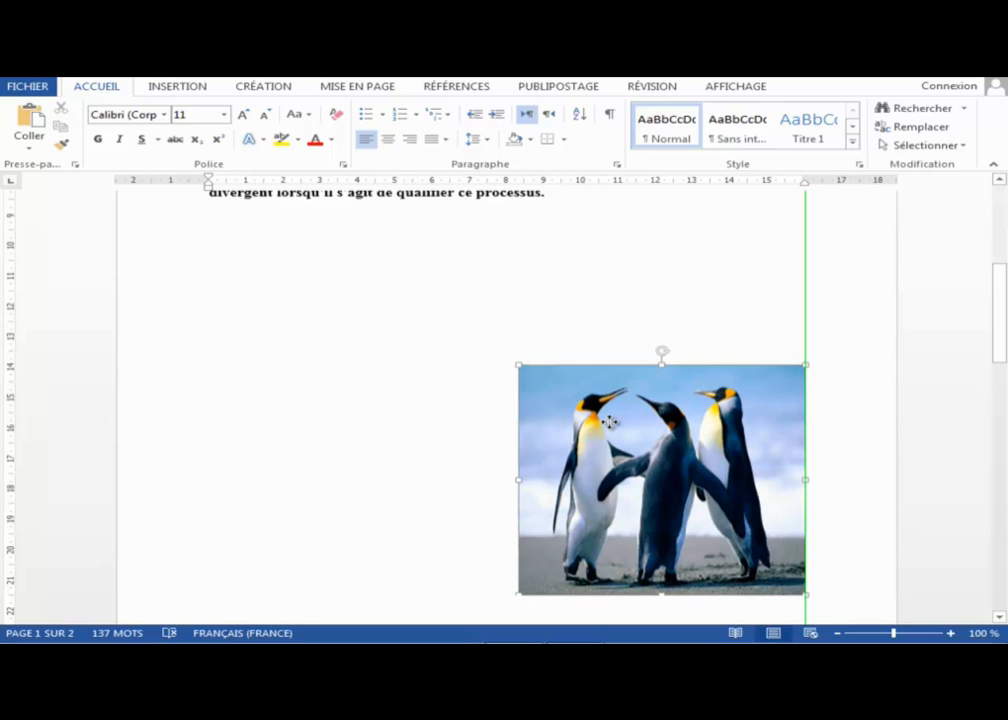
click(554, 321)
key(Return)
key(Return)
key(Return)
key(Return)
key(Return)
key(Return)
key(Return)
key(Return)
key(Return)
key(Return)
key(Return)
key(Return)
key(Return)
key(Return)
key(Return)
key(Return)
key(Return)
key(Return)
key(Return)
key(Return)
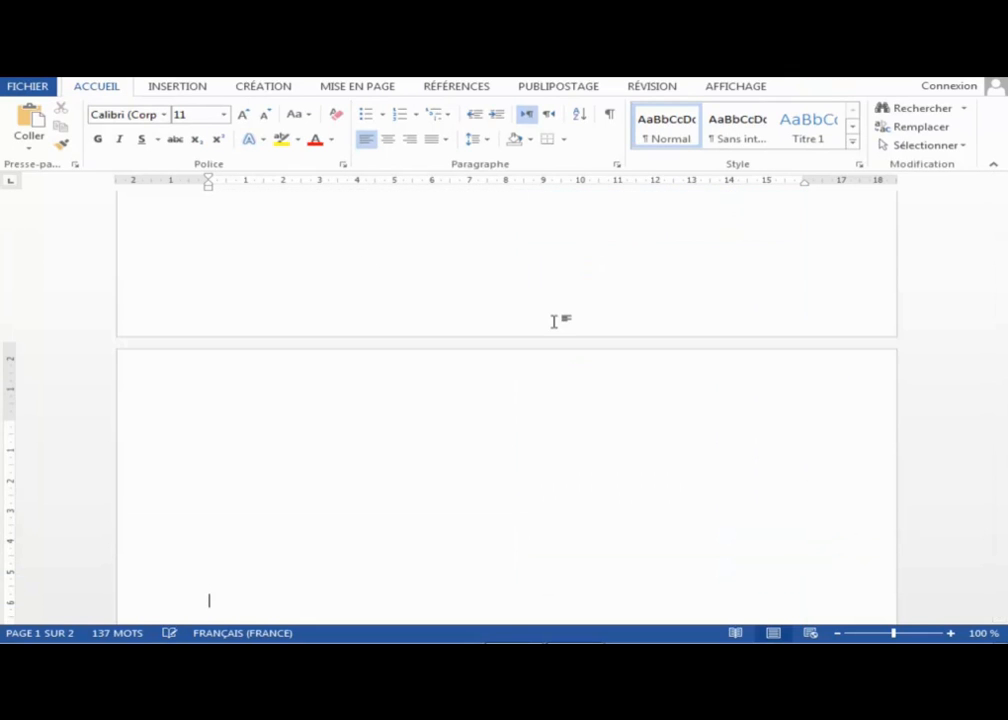
- Move the penguin picture to the upper right area of page 2
drag(1006, 410, 1002, 345)
click(737, 292)
drag(737, 292, 842, 518)
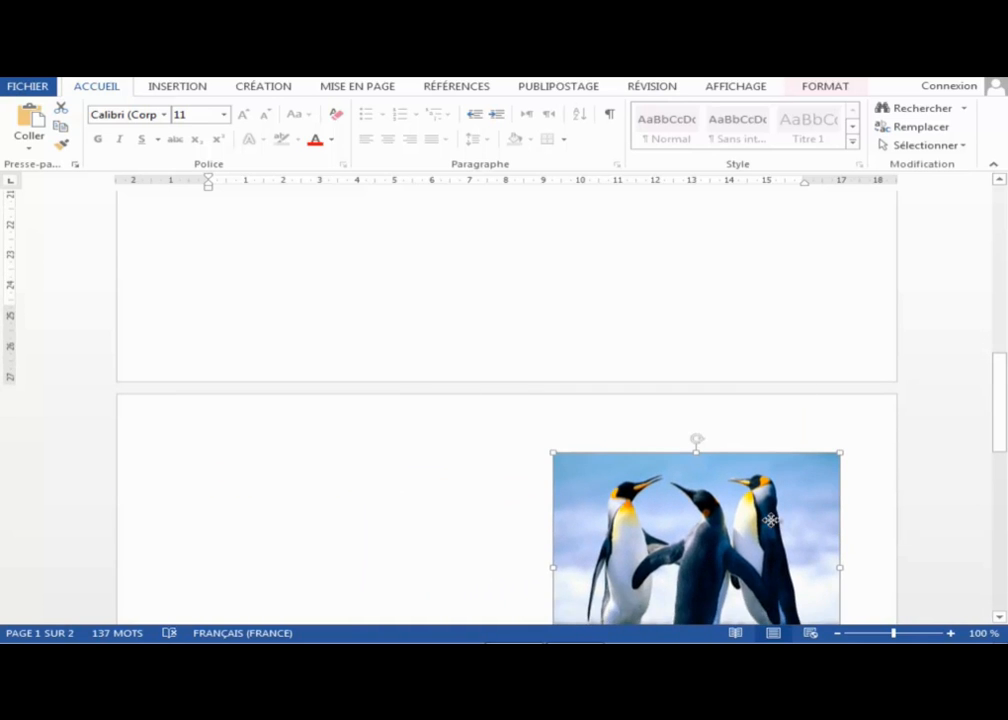
scroll(766, 527, down, 5)
- Insert the Phare picture from the Échantillons d'images folder on page 2
click(580, 542)
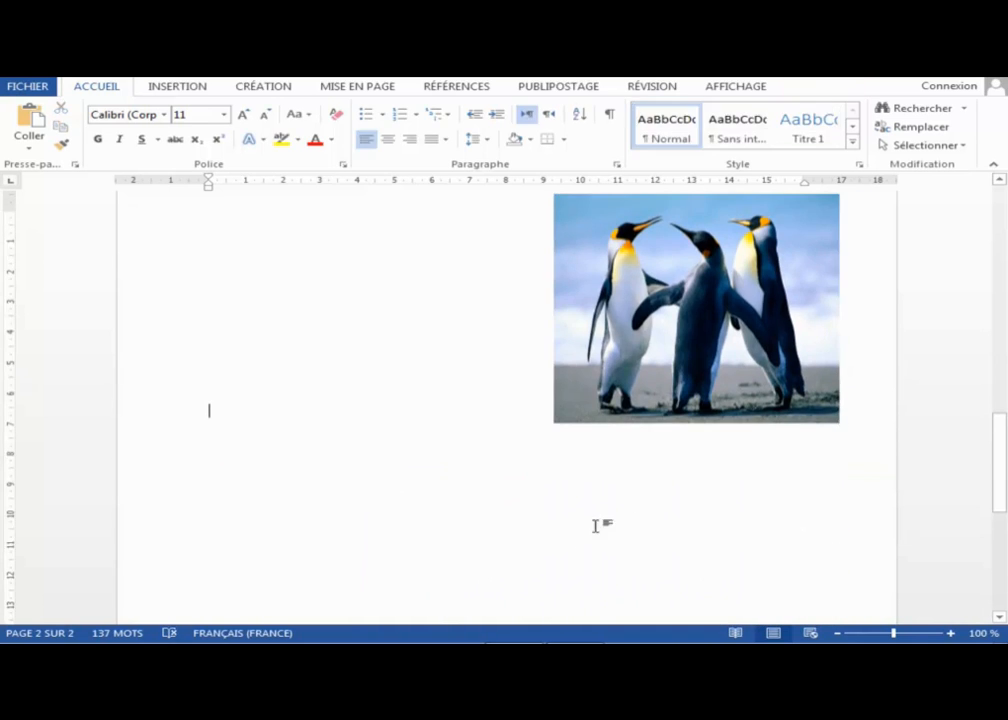
click(179, 89)
click(121, 140)
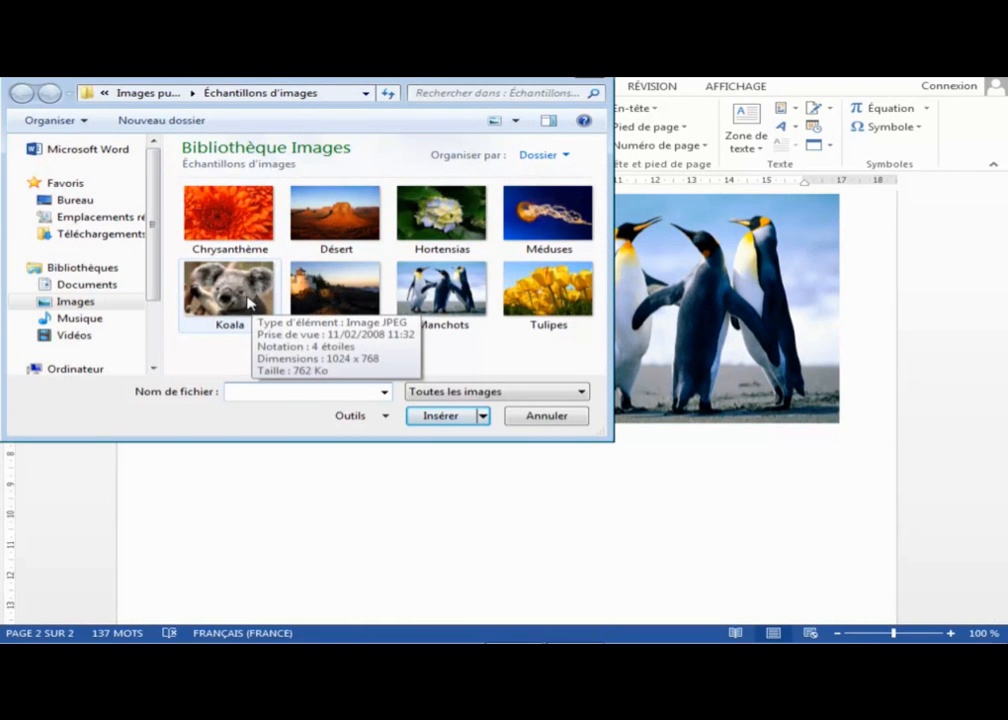
click(312, 291)
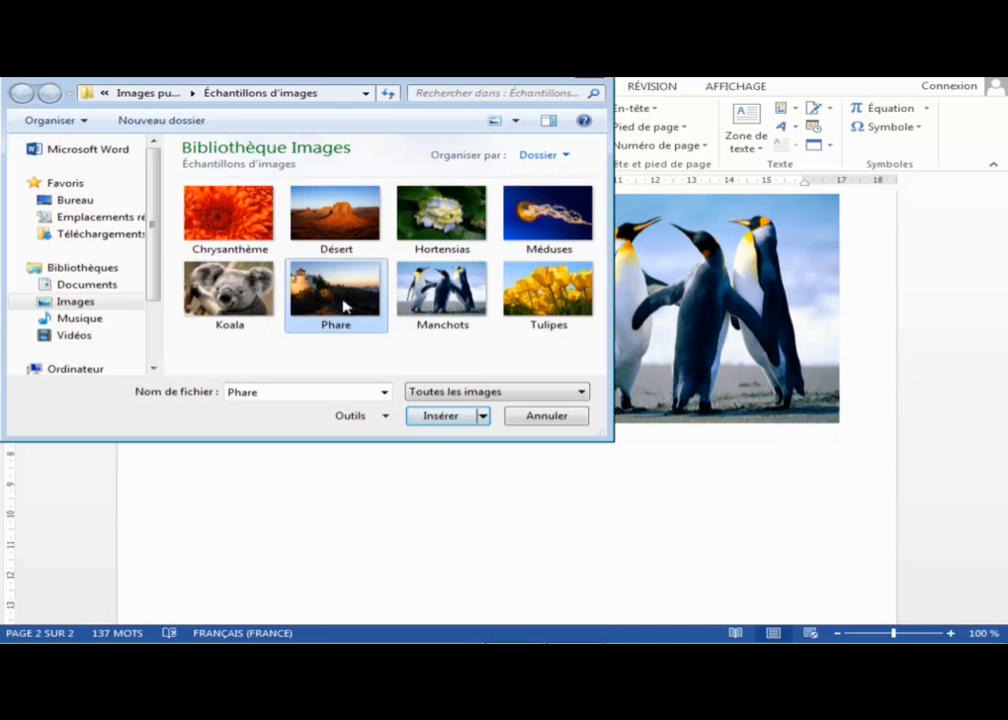
double_click(343, 306)
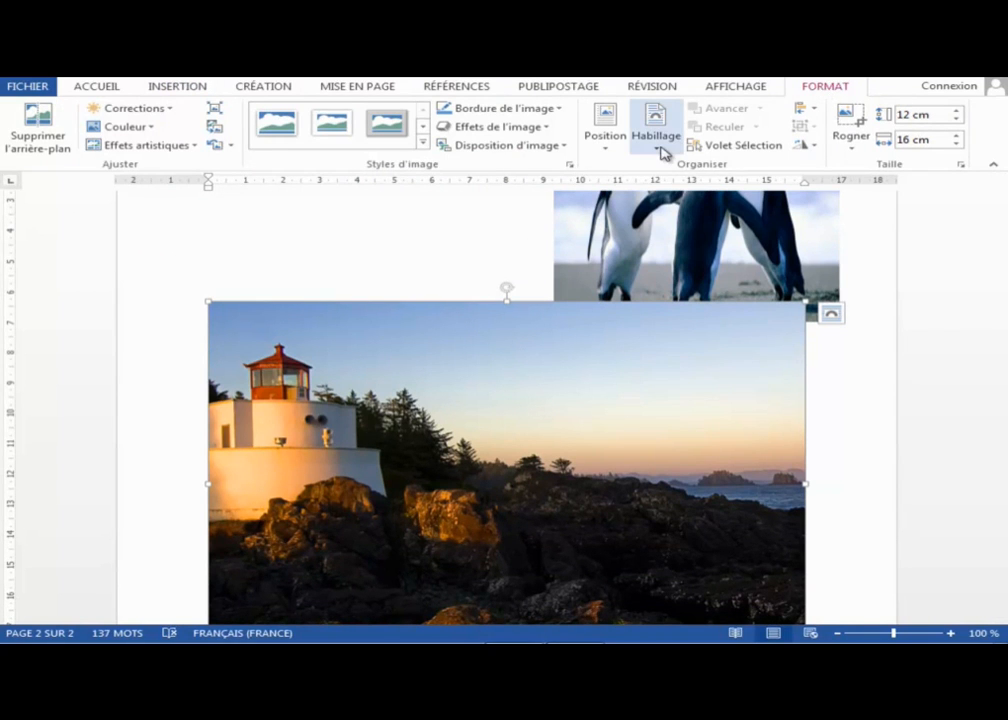
- Set the lighthouse picture's wrapping to Derrière le texte and shrink it to about 9.14 by 12.19 cm
click(659, 150)
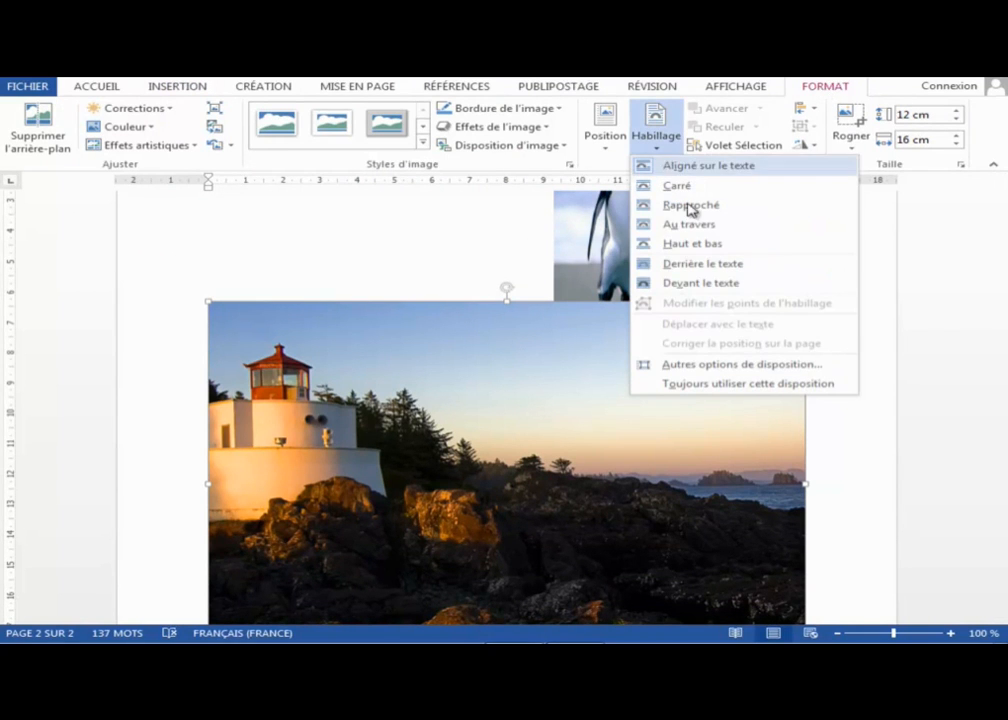
click(702, 264)
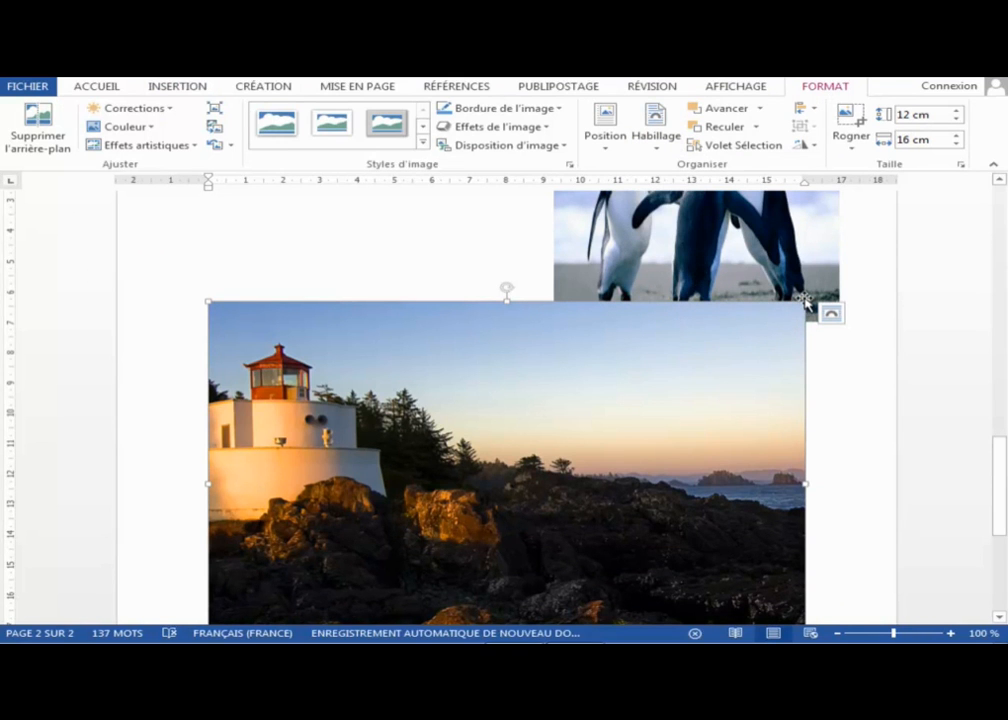
drag(805, 301, 602, 390)
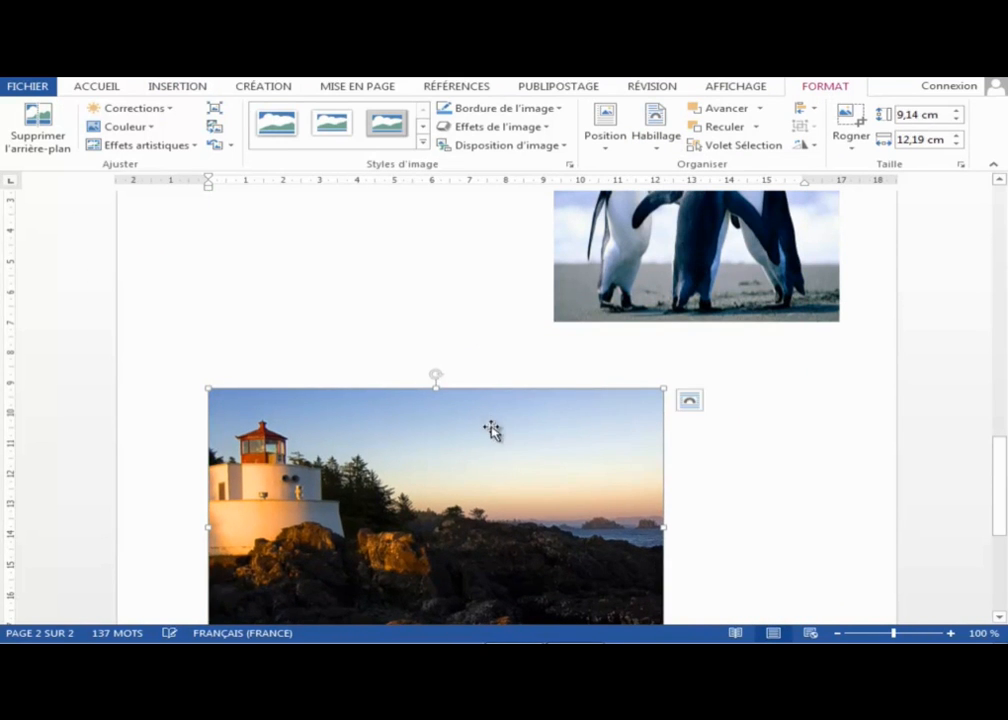
- Move the lighthouse picture up beside the penguins and shrink it to about 7.51 cm high by 8.38 cm wide
drag(490, 419, 454, 265)
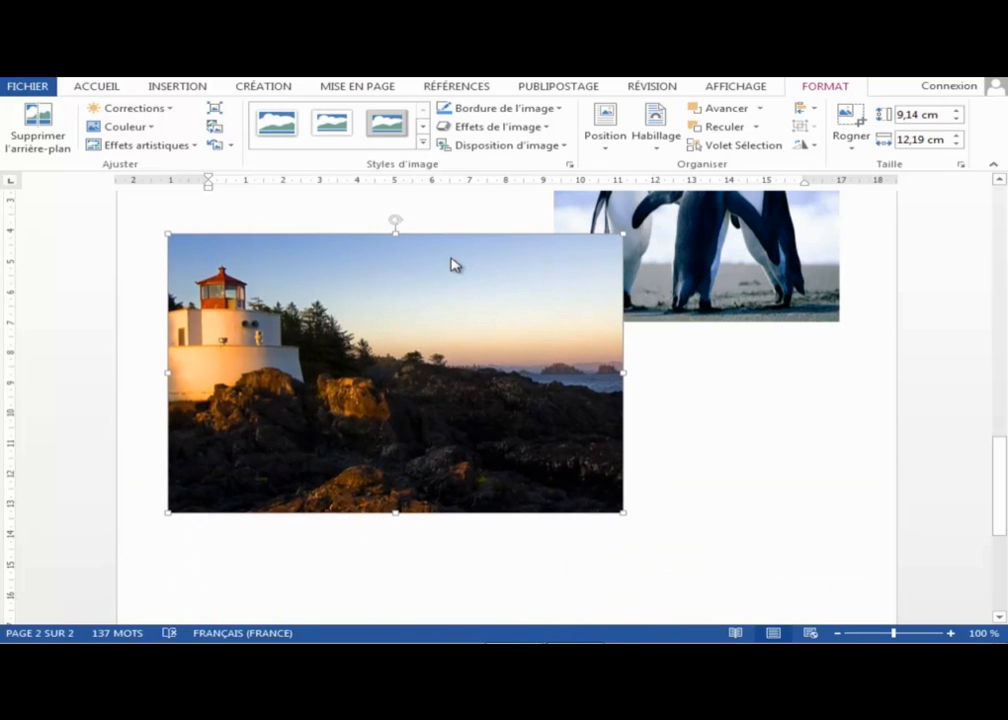
drag(1001, 453, 992, 407)
drag(483, 484, 478, 384)
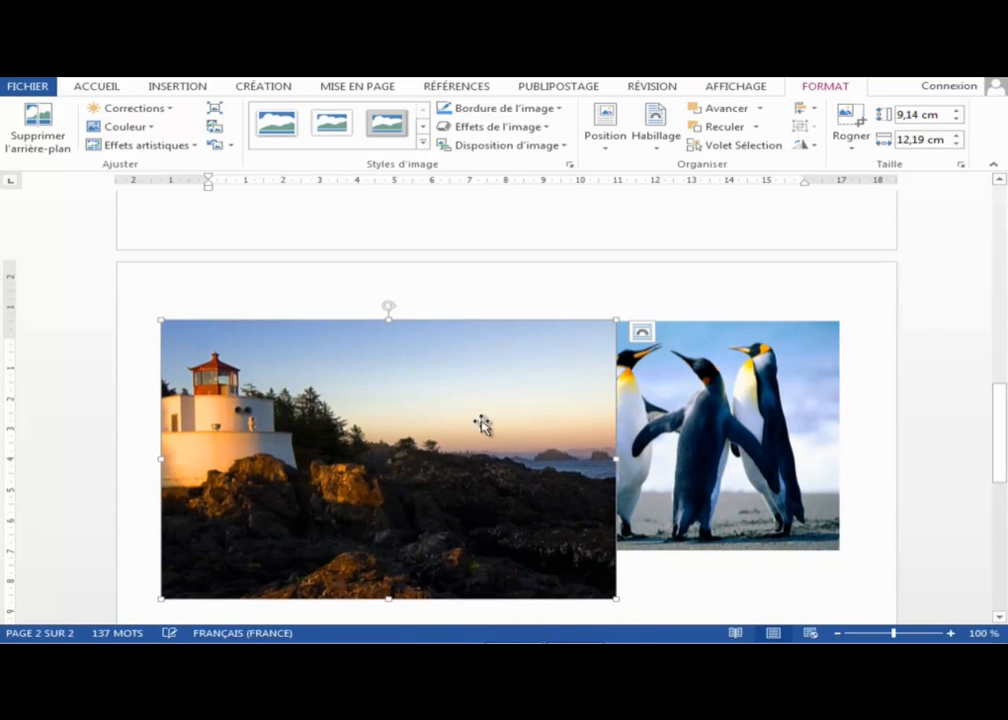
drag(388, 601, 396, 536)
drag(157, 421, 303, 412)
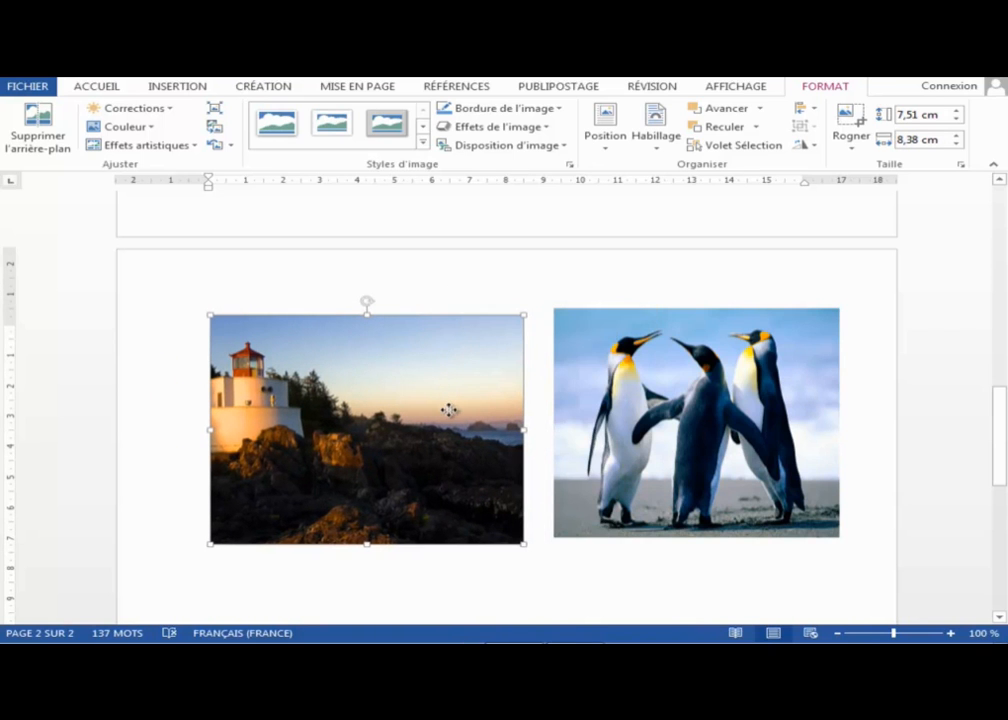
- Overlay the lighthouse on the penguin picture, narrow it to about 7.91 cm, and move it back to the page's left, level with the penguins
drag(405, 461, 702, 451)
drag(507, 424, 549, 428)
drag(816, 424, 846, 425)
drag(783, 414, 415, 410)
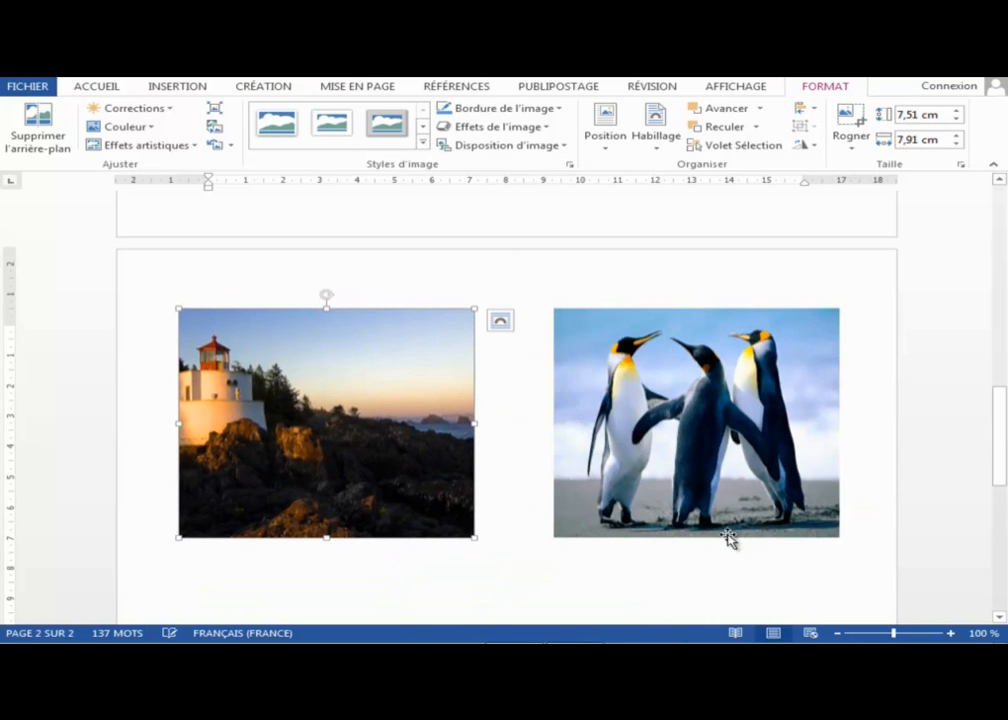
- Add the caption "Image" directly beneath the lighthouse picture
click(362, 561)
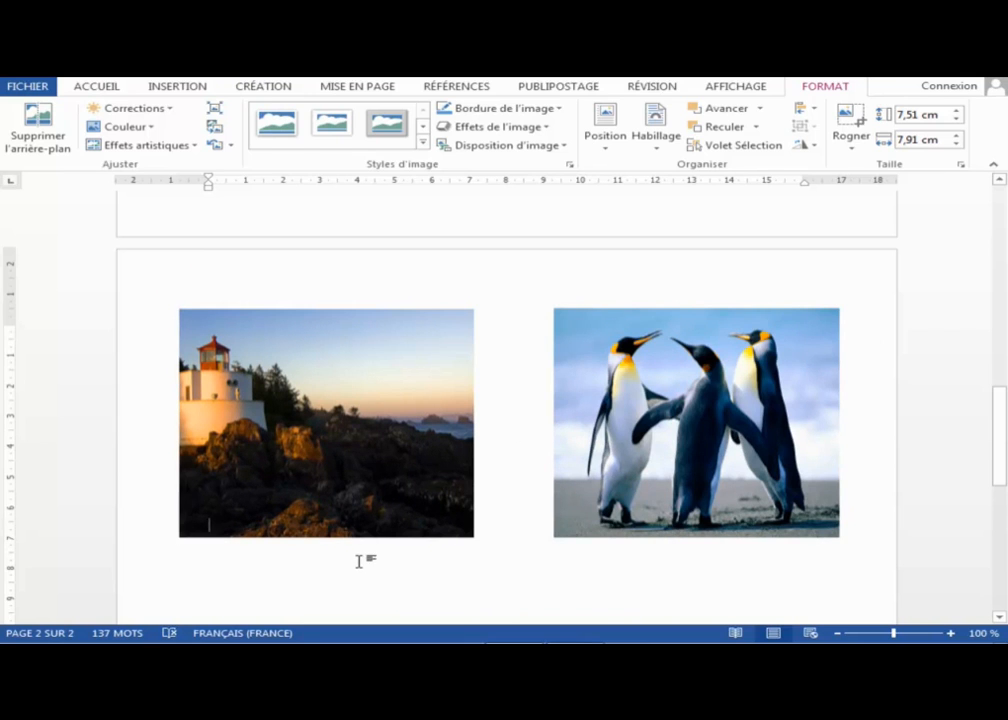
click(281, 550)
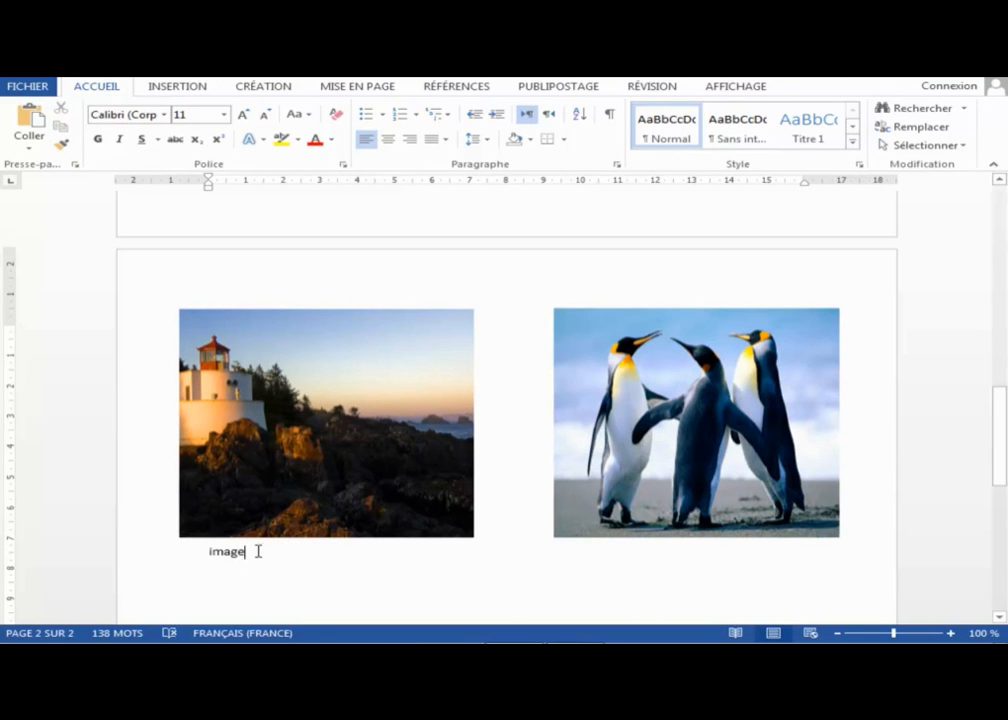
drag(258, 551, 226, 554)
click(277, 559)
- Draw a text box about 1.03 cm high by 7.2 cm wide below the penguin picture and enter "Imame 2" in it
click(181, 90)
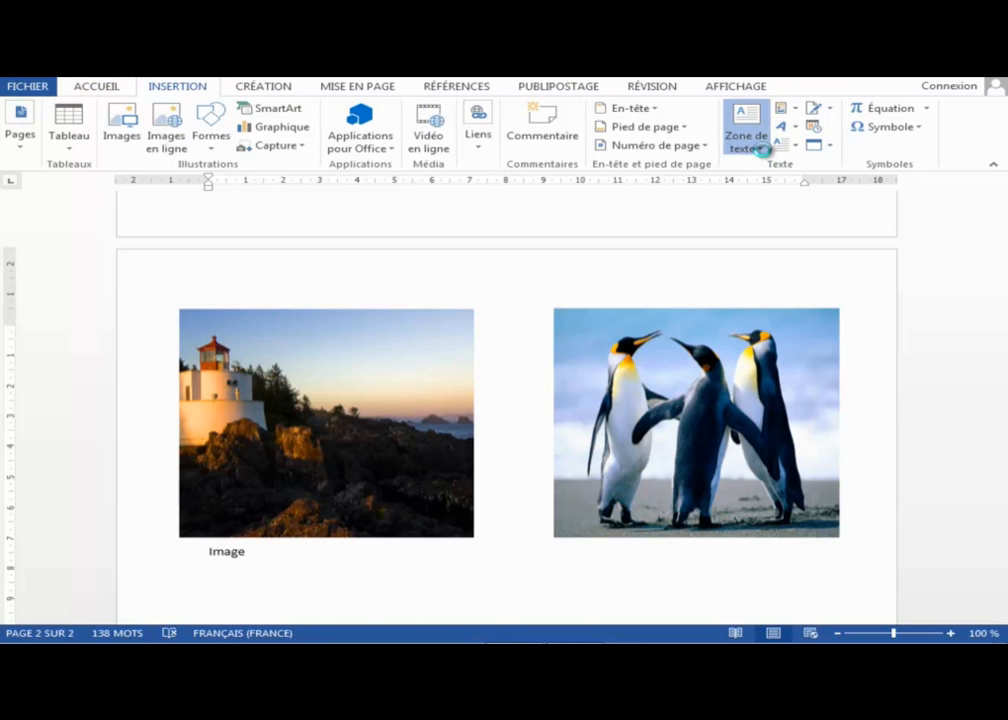
click(763, 149)
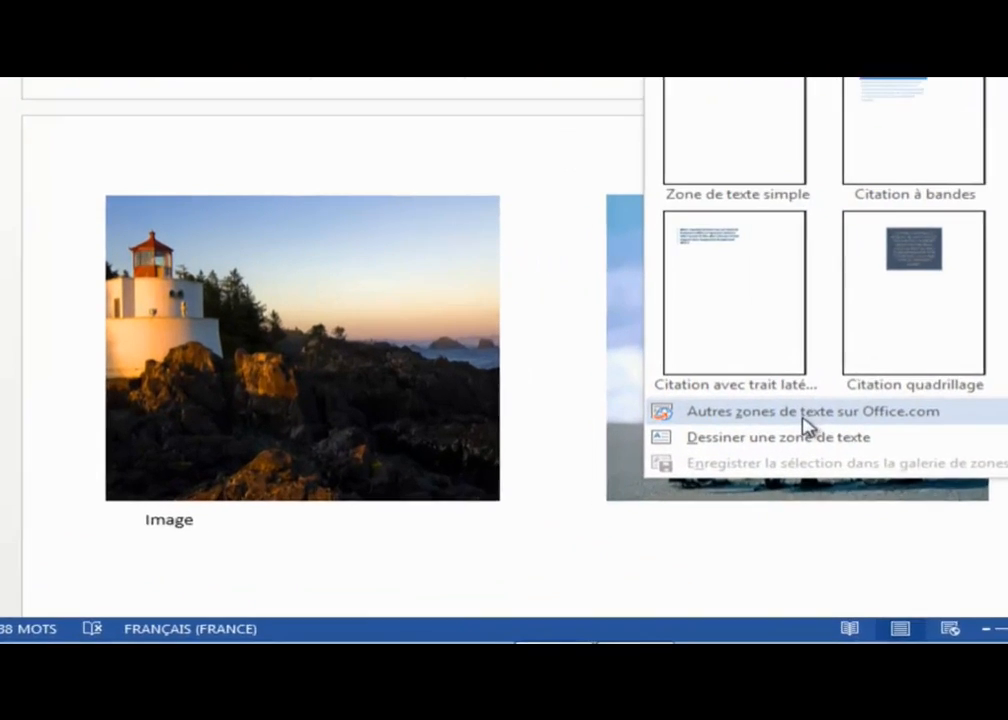
mouse_move(704, 472)
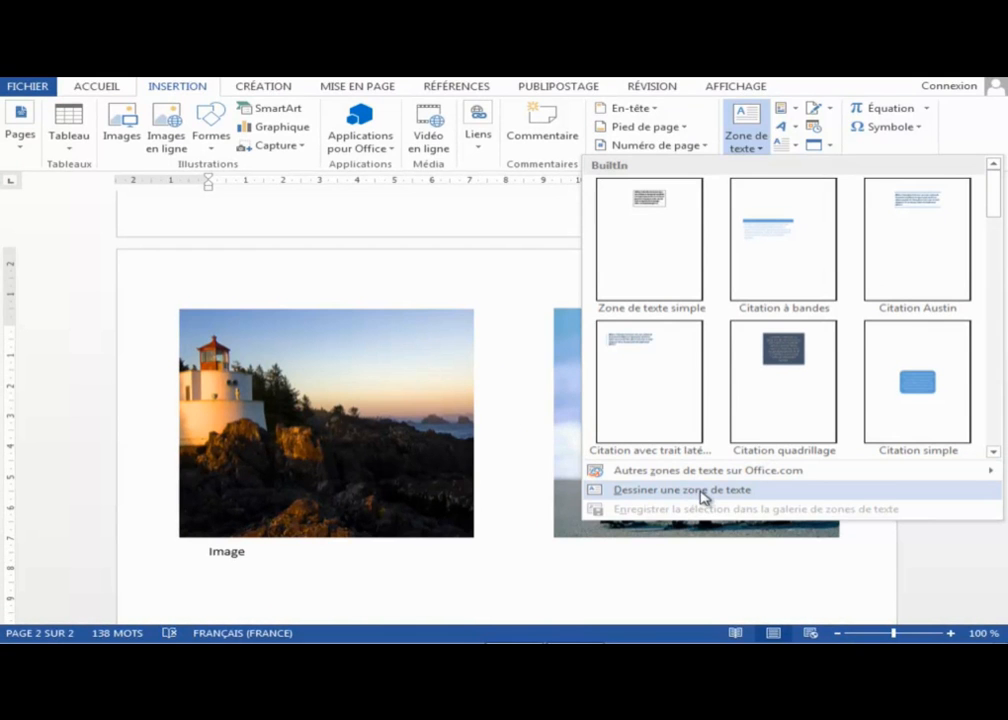
click(702, 490)
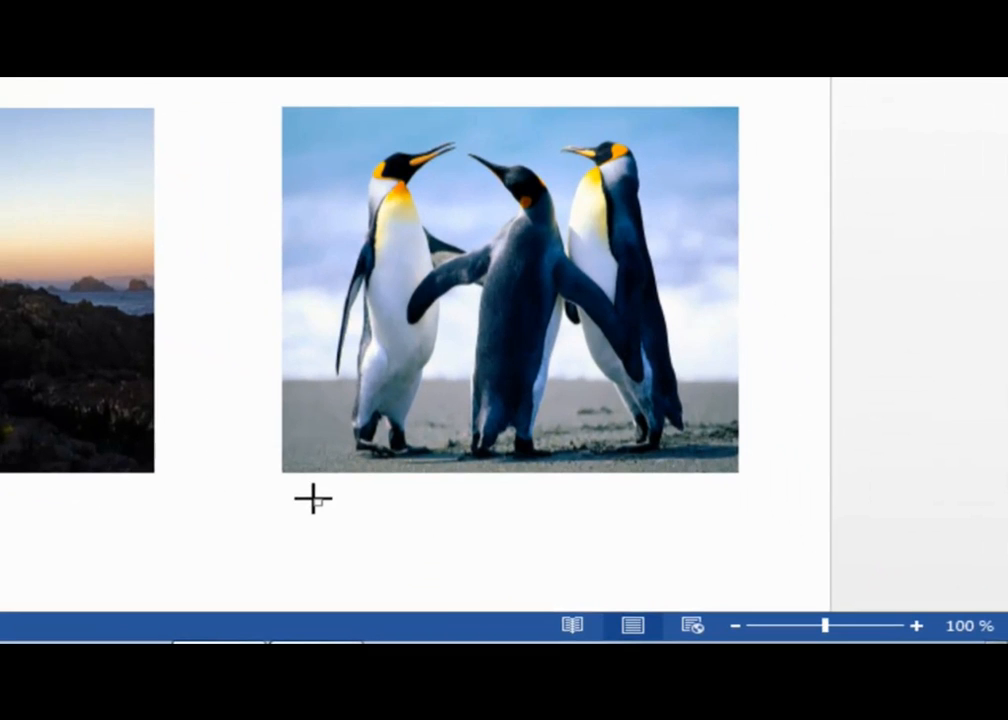
drag(313, 499, 742, 550)
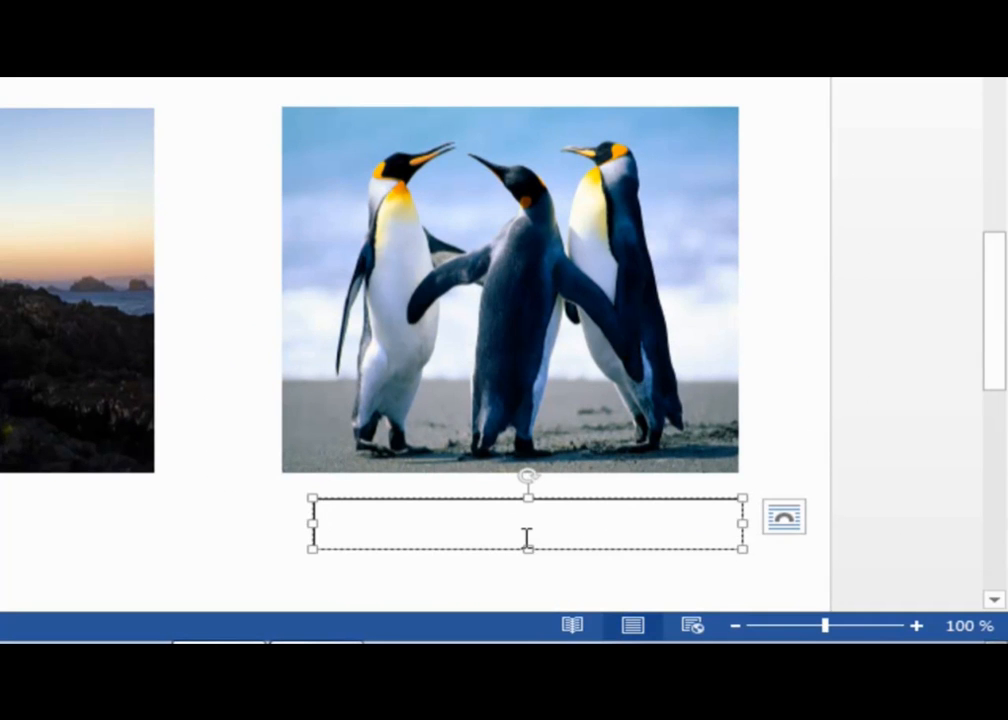
text(imame)
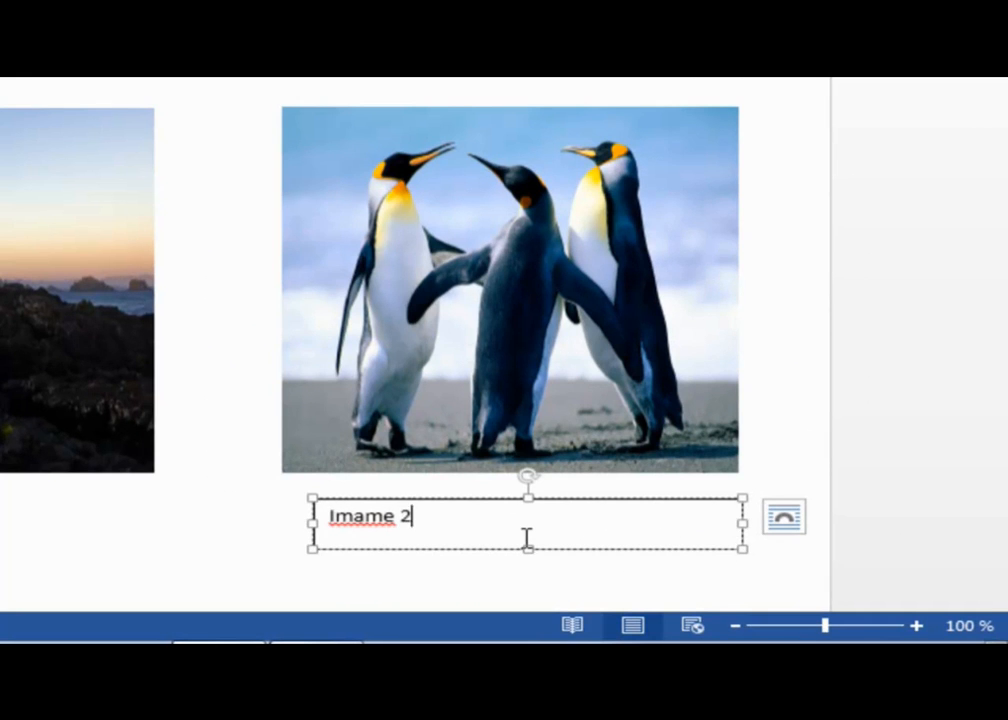
- Correct the penguin caption to "Image 2" and resize its text box to about 1.06 by 7.17 cm
right_click(380, 516)
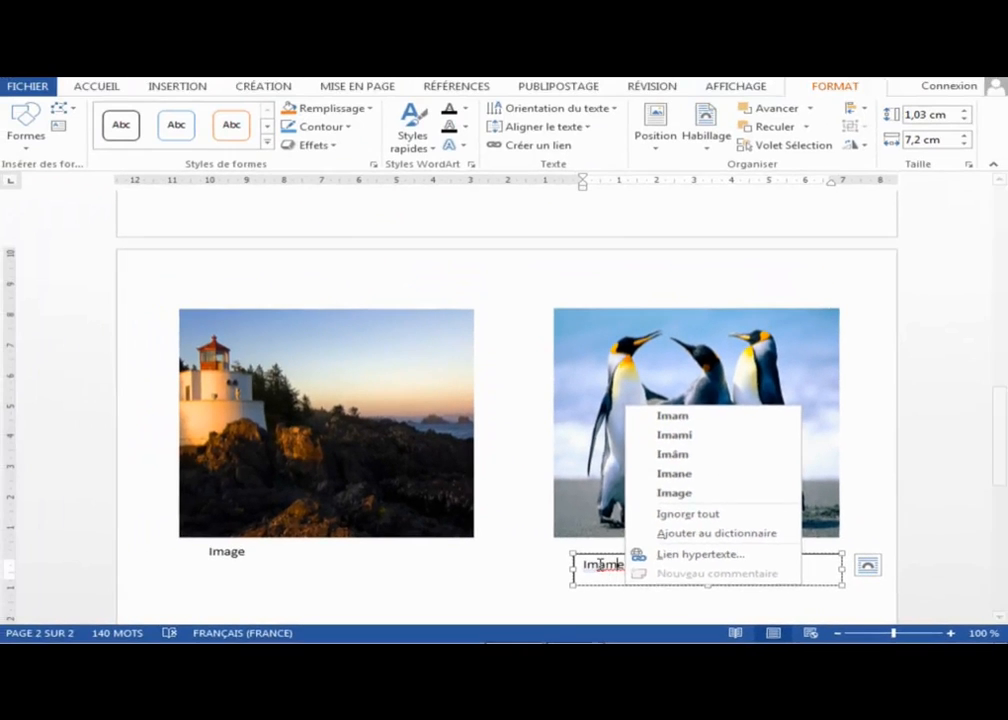
click(356, 517)
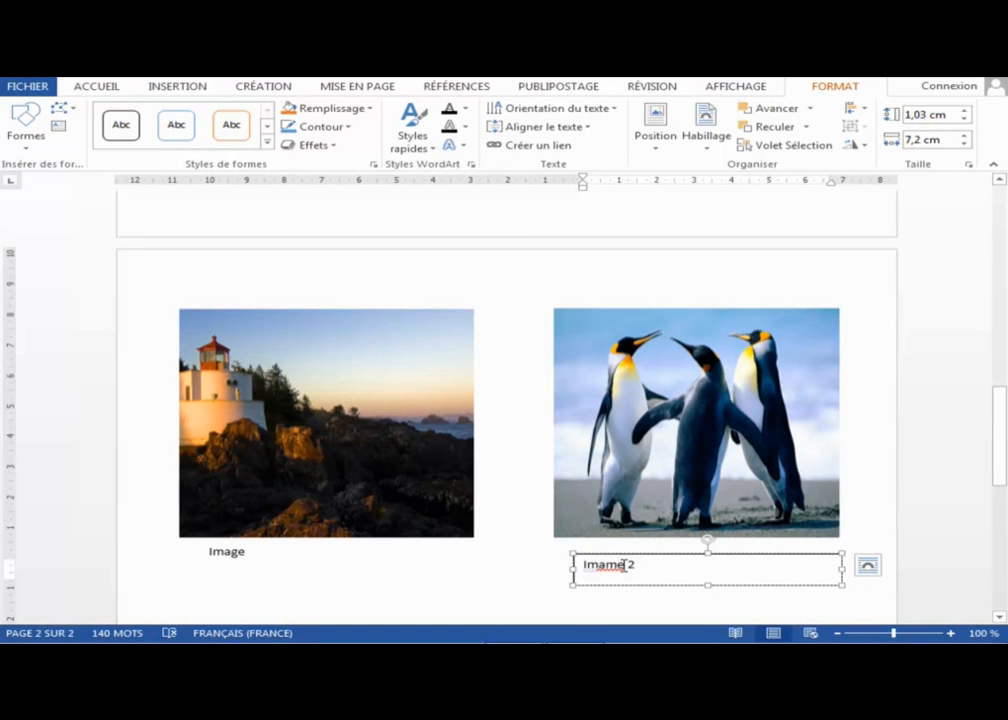
click(621, 564)
key(BackSpace)
text(g)
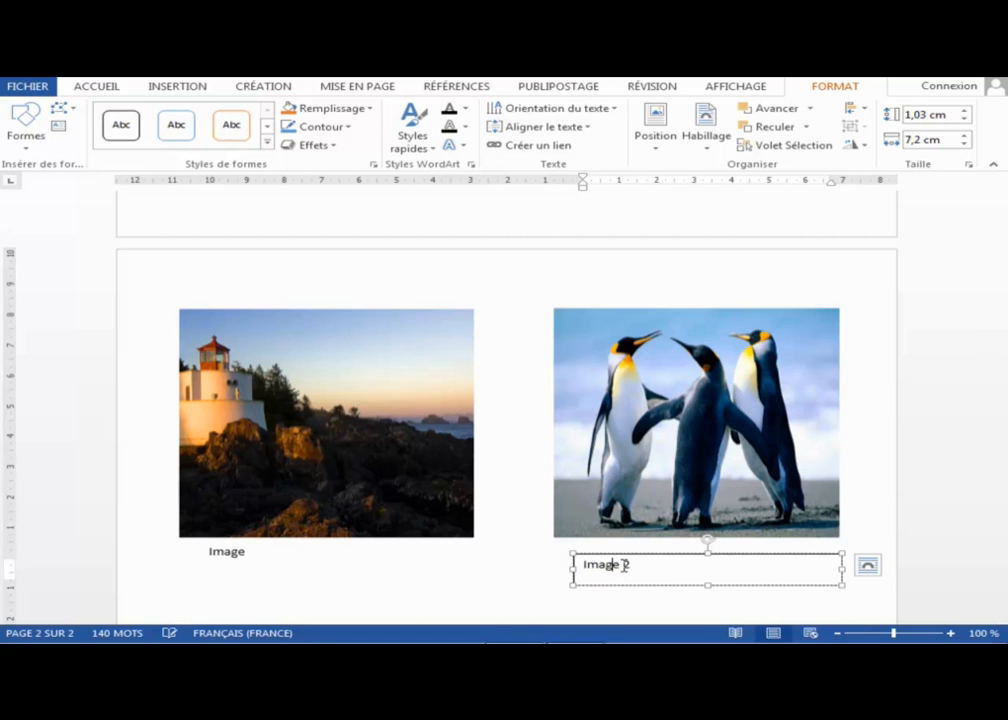
click(646, 557)
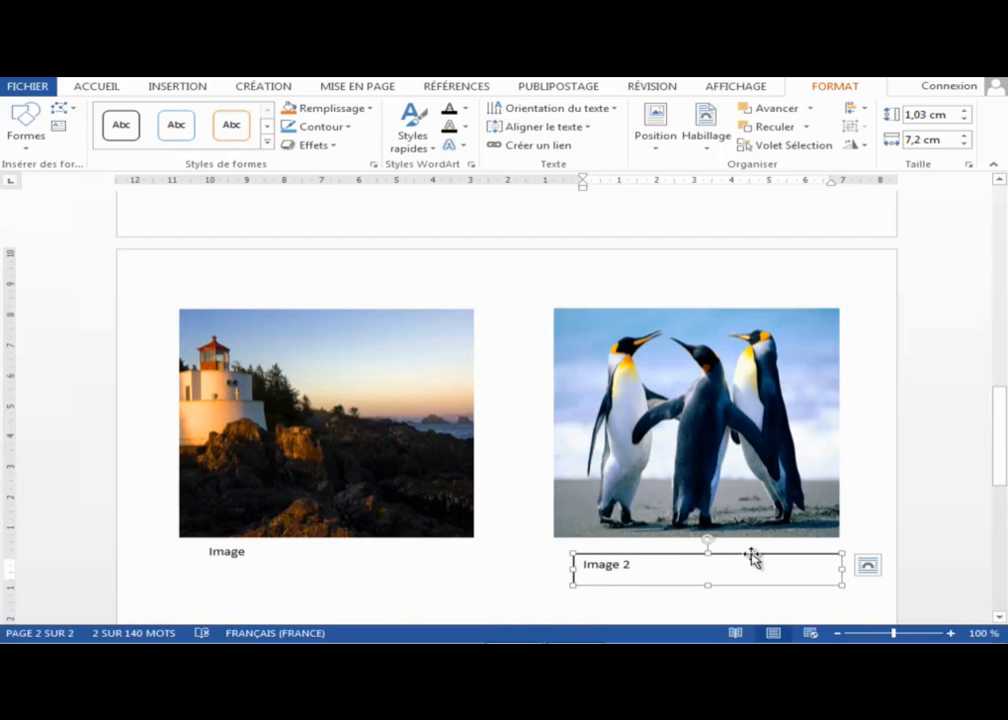
mouse_move(840, 588)
mouse_down()
mouse_move(832, 576)
mouse_move(839, 589)
mouse_up()
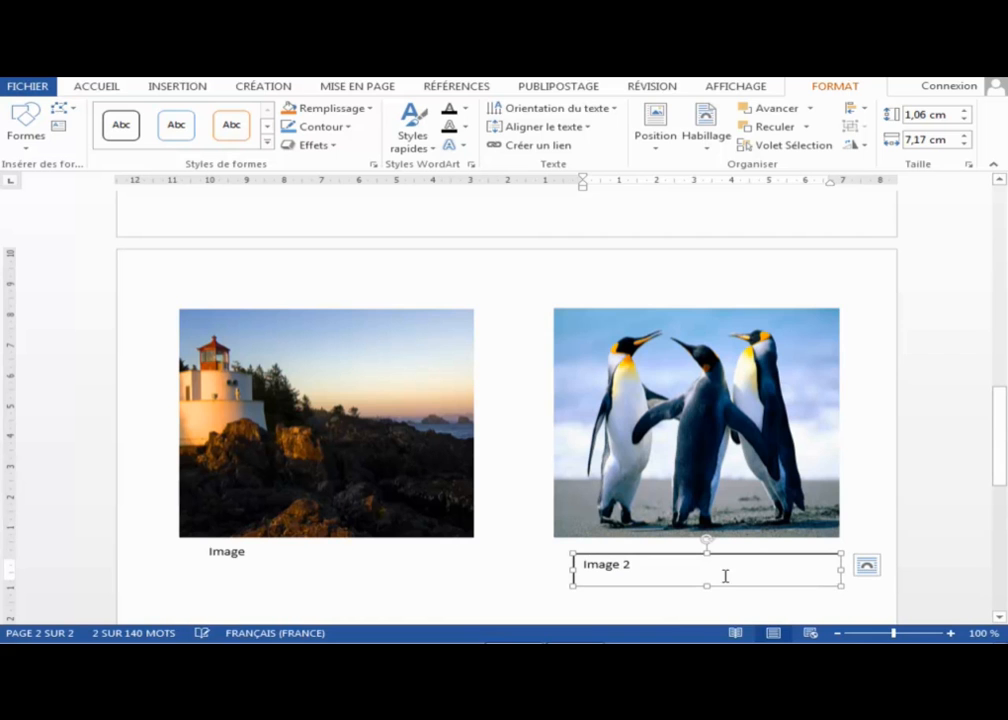
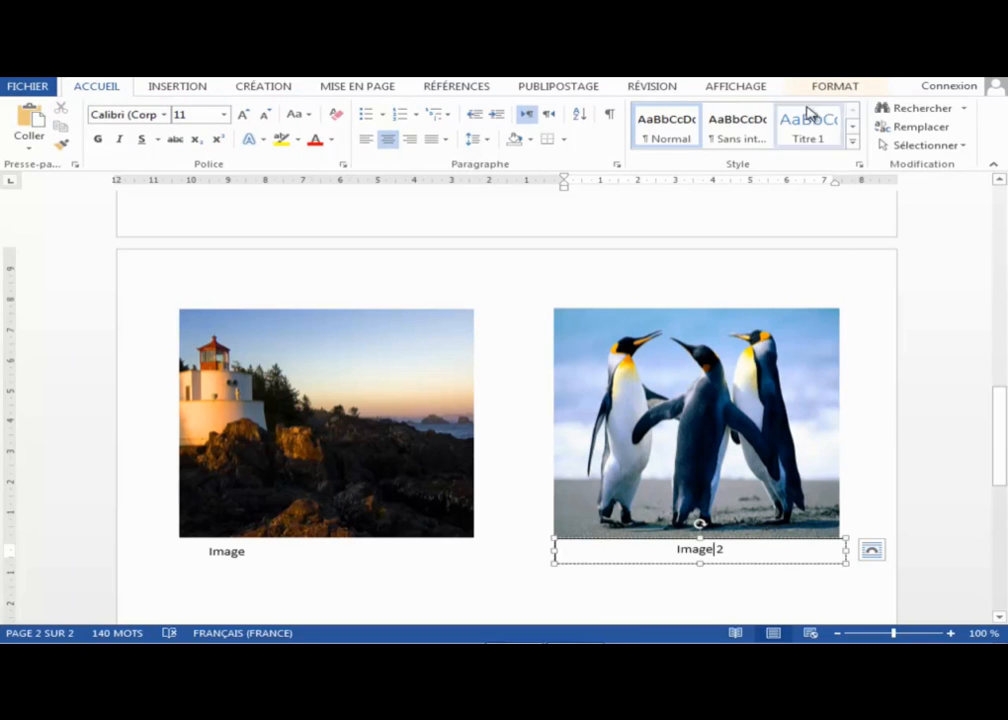
- Fill the "Image 2" text box with the standard colour Vert
click(840, 87)
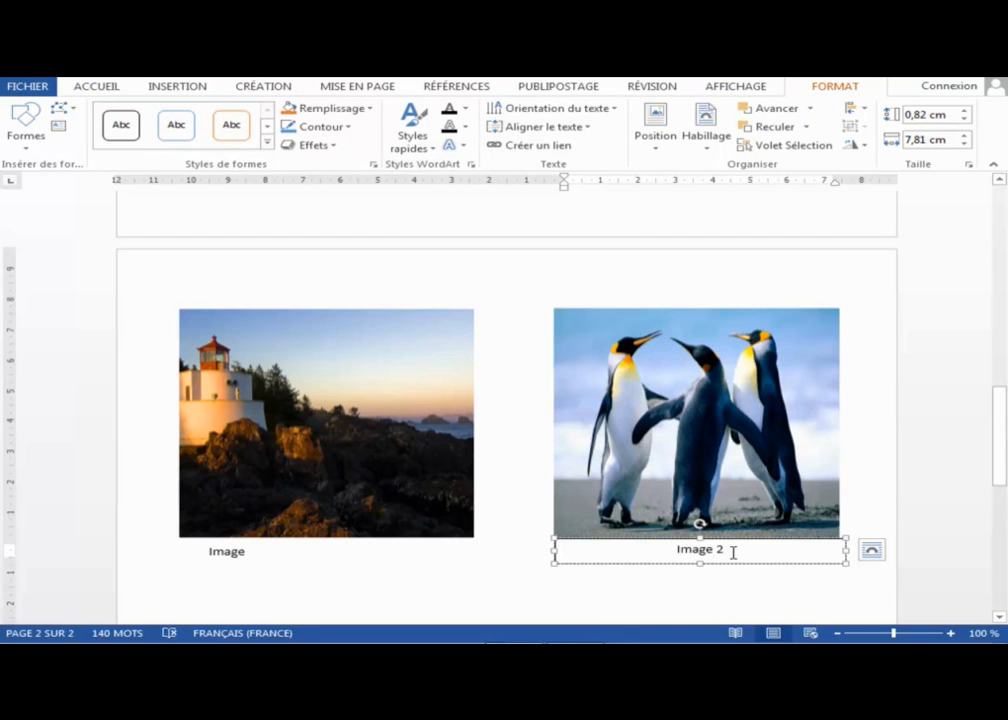
click(829, 540)
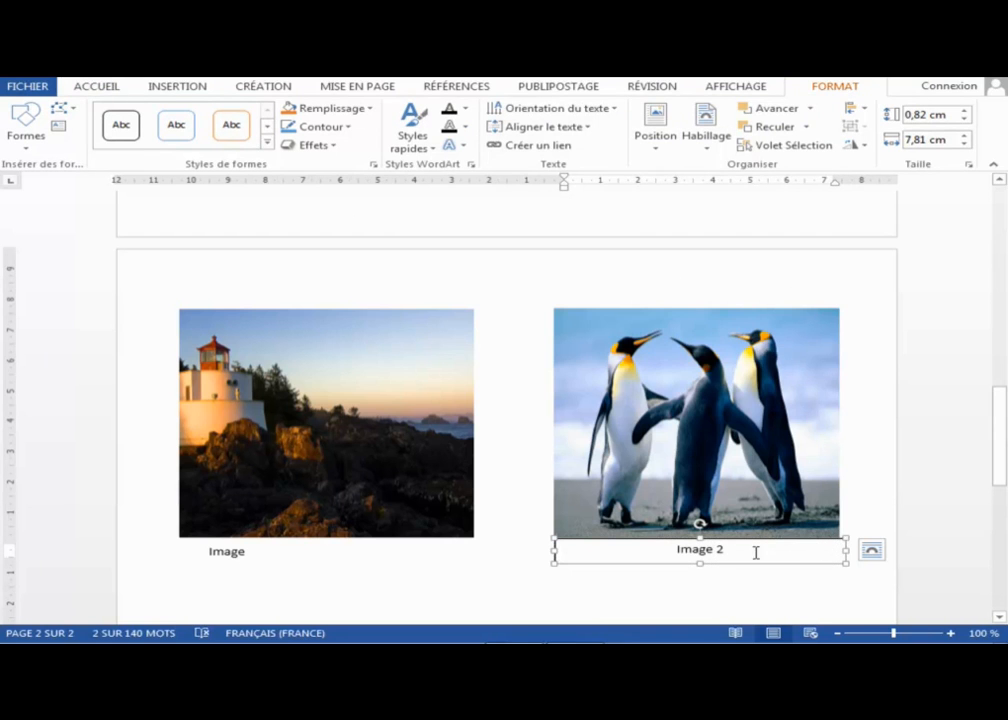
click(735, 550)
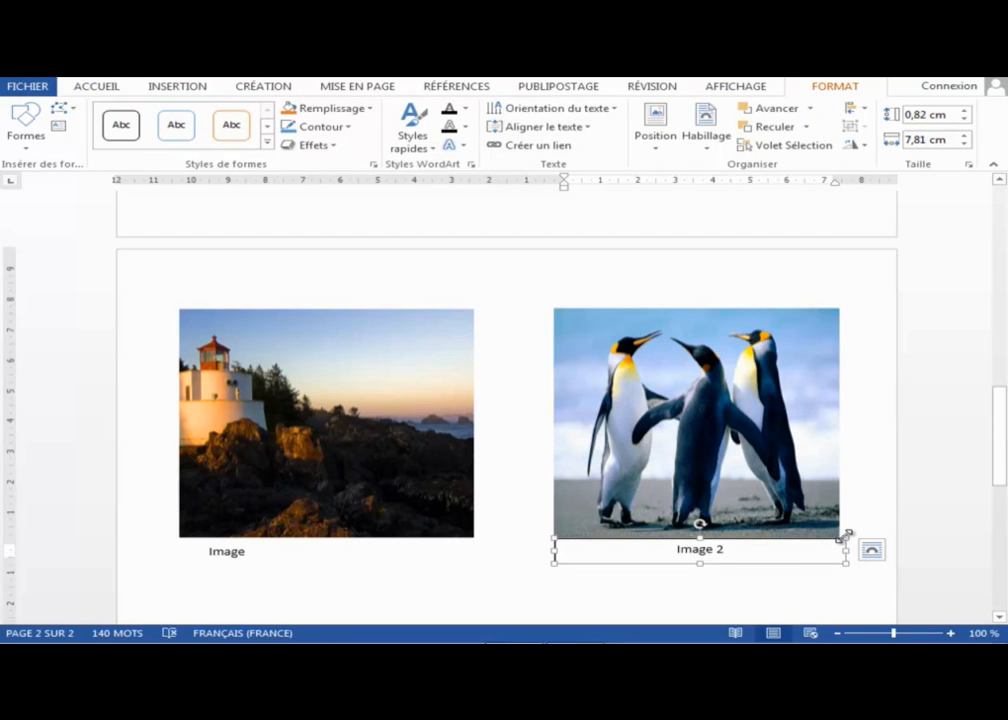
click(844, 536)
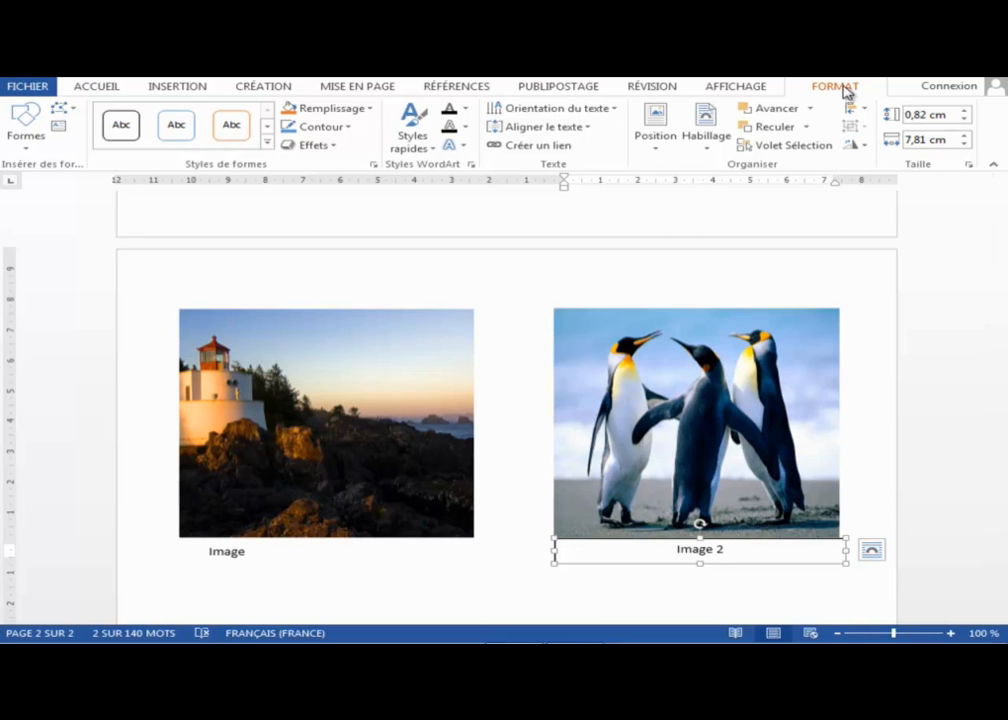
click(372, 109)
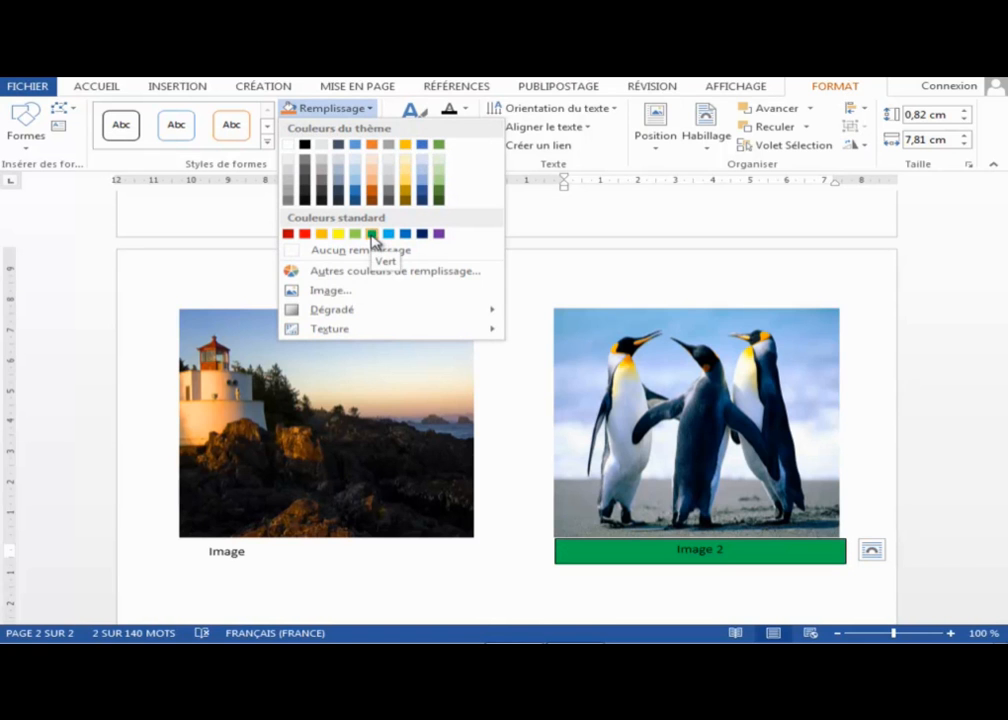
click(373, 235)
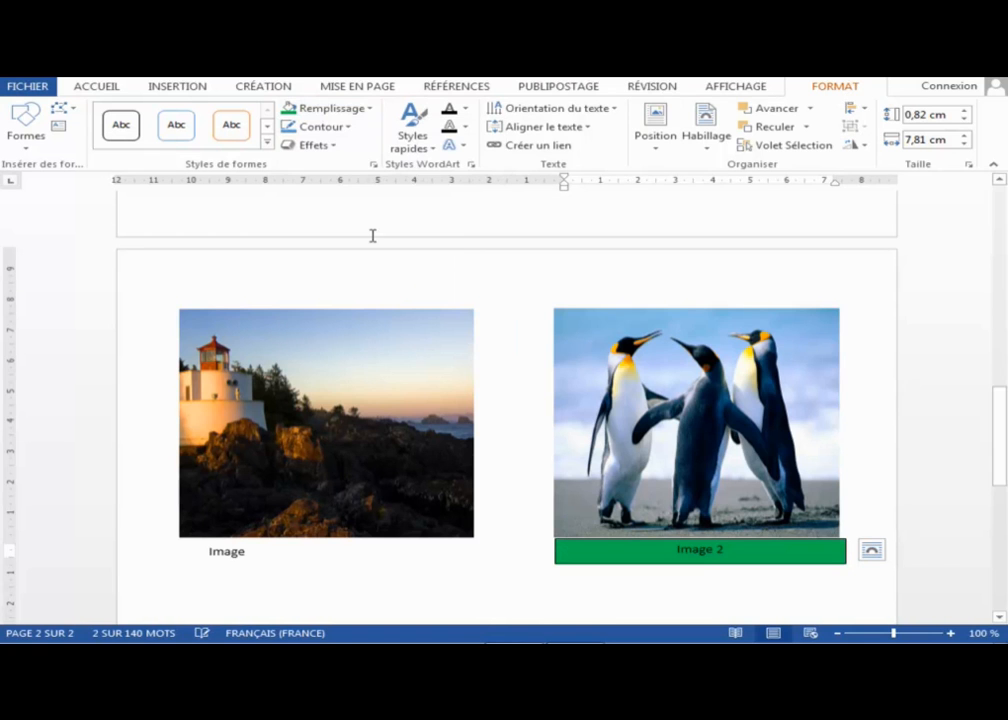
- Give the "Image 2" text box a 6 pt red outline and reposition it just beneath the penguin picture
click(352, 129)
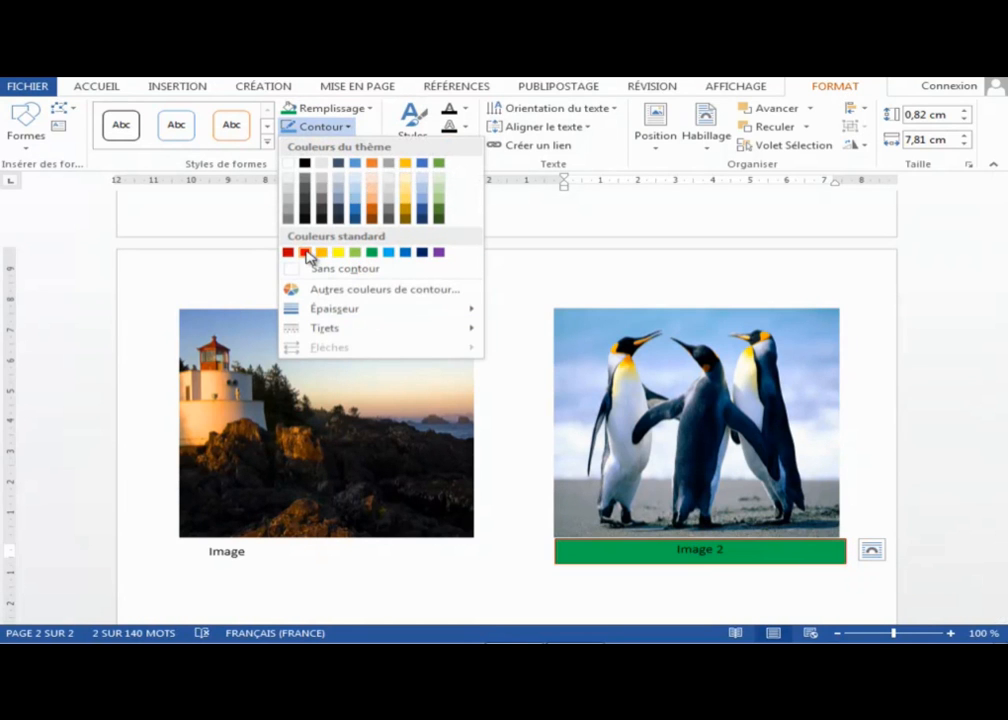
mouse_move(433, 313)
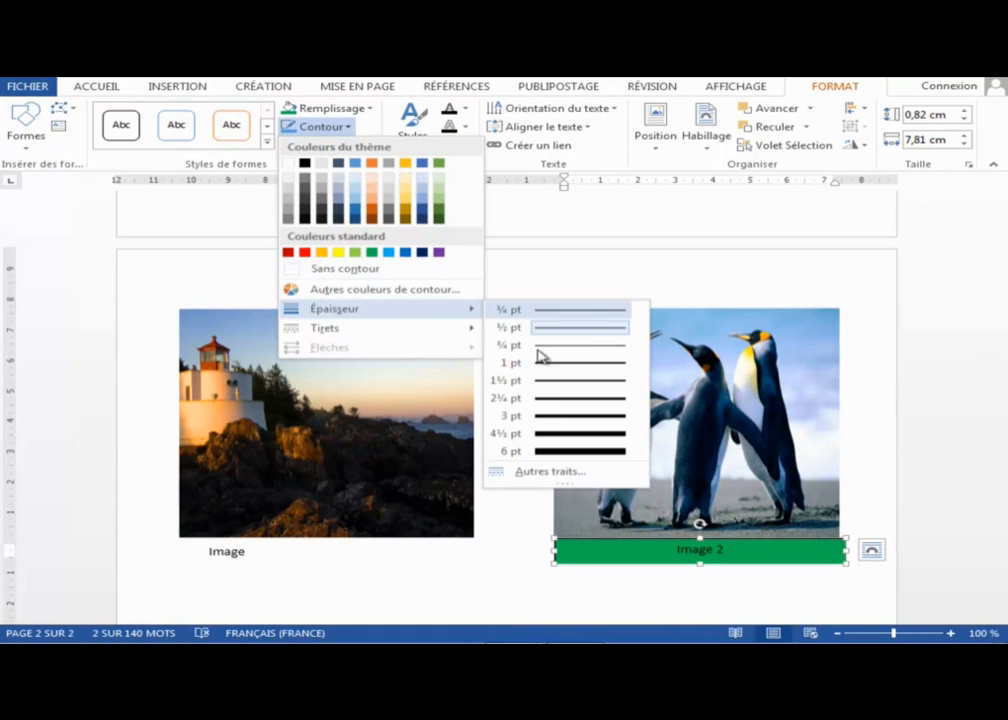
click(560, 452)
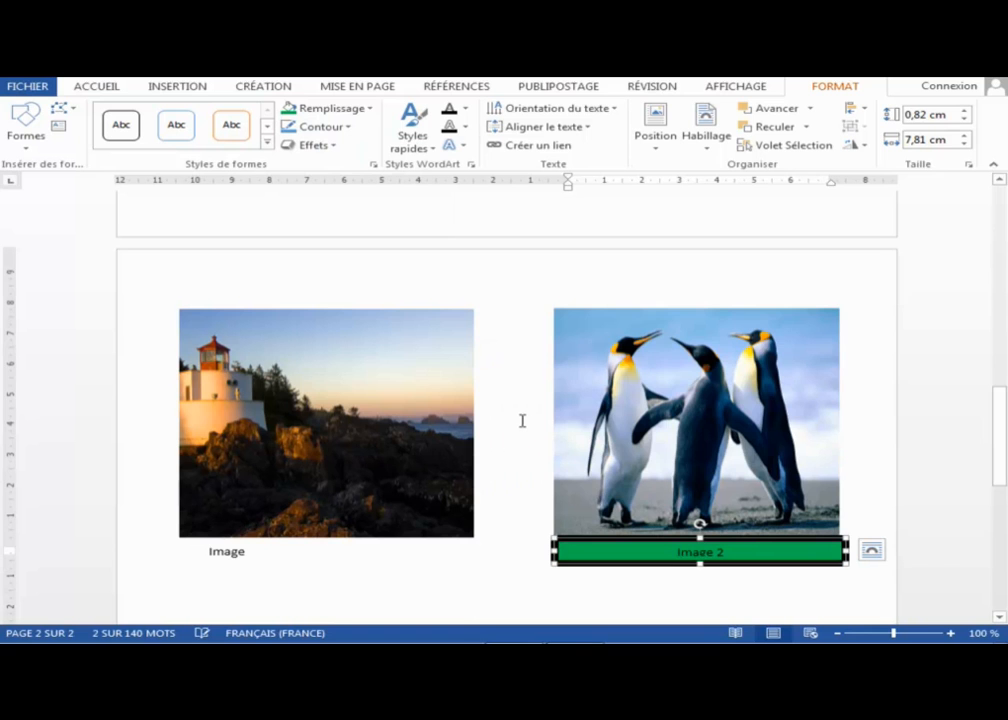
click(349, 127)
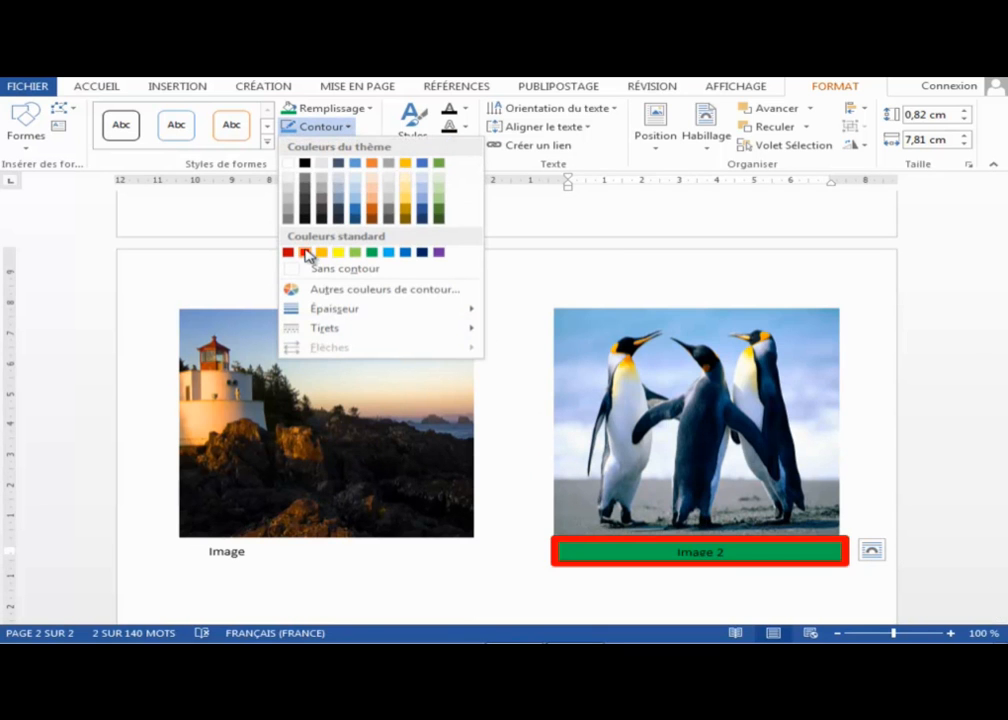
click(306, 252)
drag(800, 541, 799, 508)
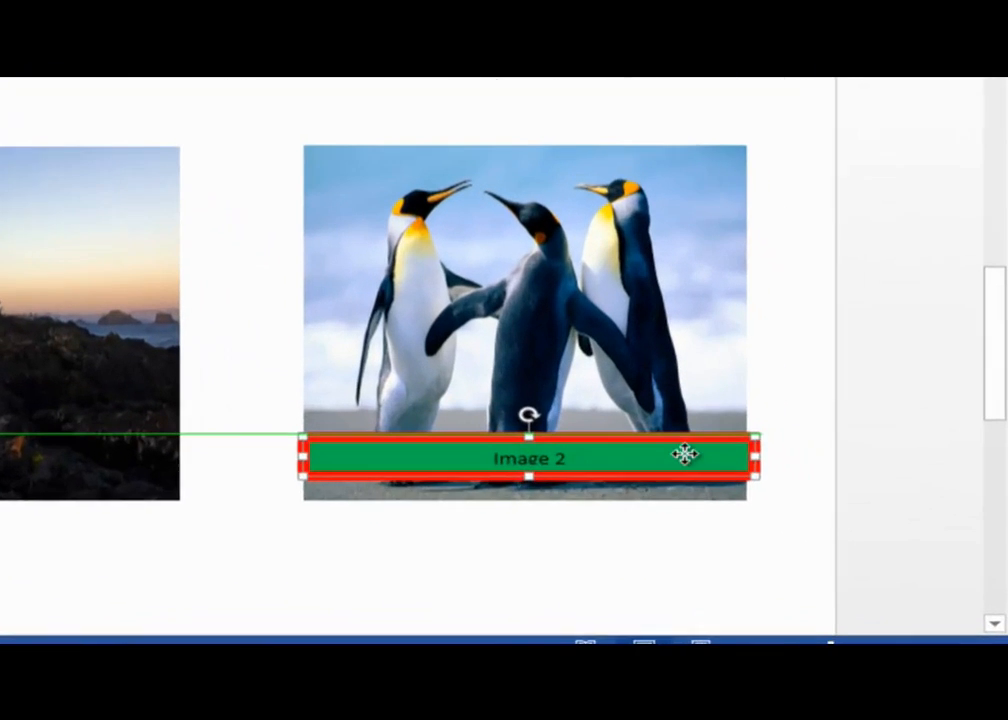
drag(684, 455, 673, 502)
- Apply the last Parallèle 3D rotation preset to the penguin picture so that it lies flat
click(662, 447)
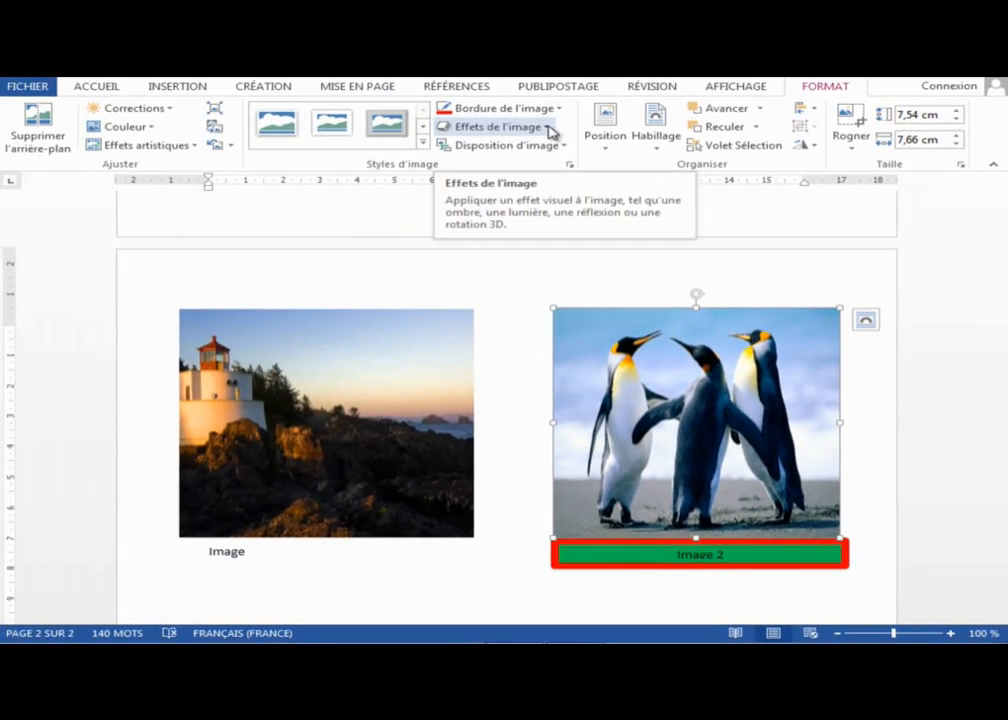
click(546, 128)
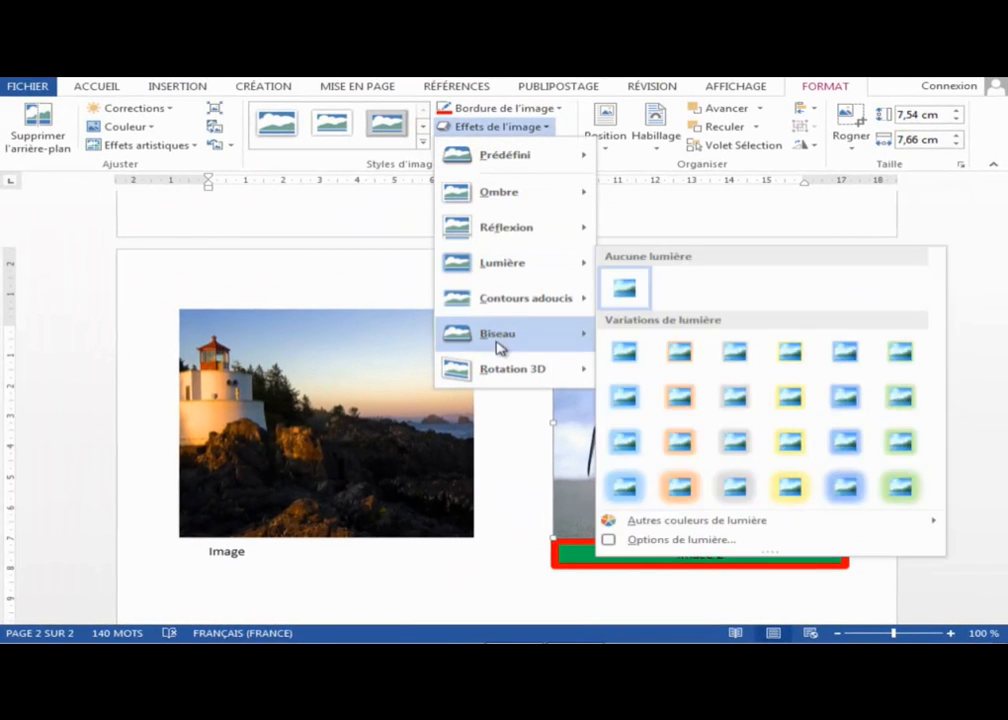
mouse_move(500, 347)
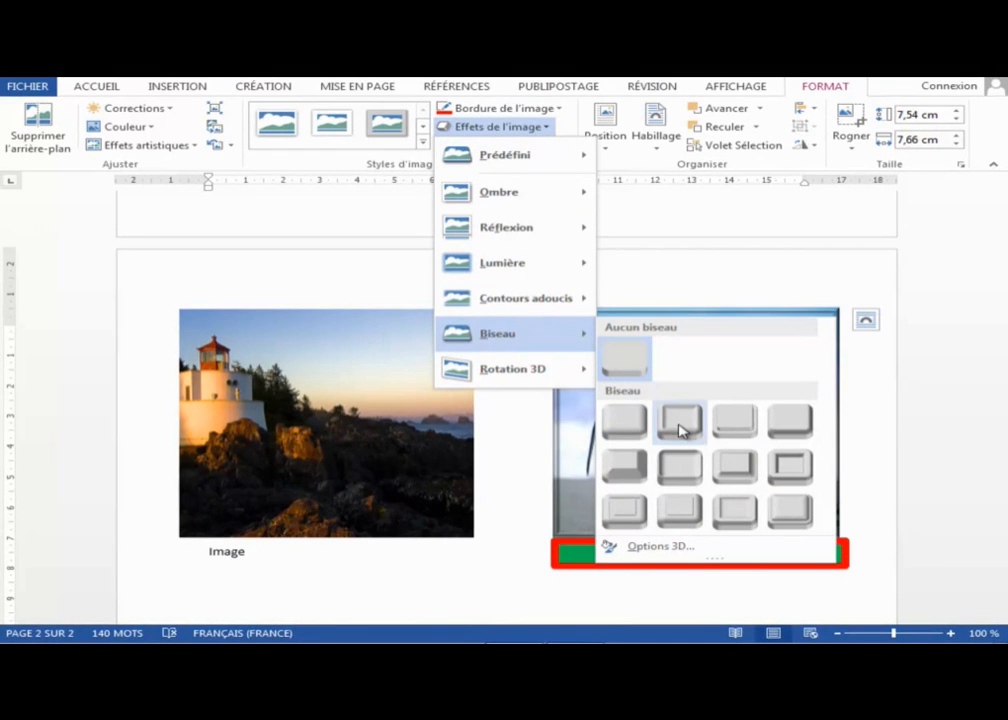
mouse_move(520, 233)
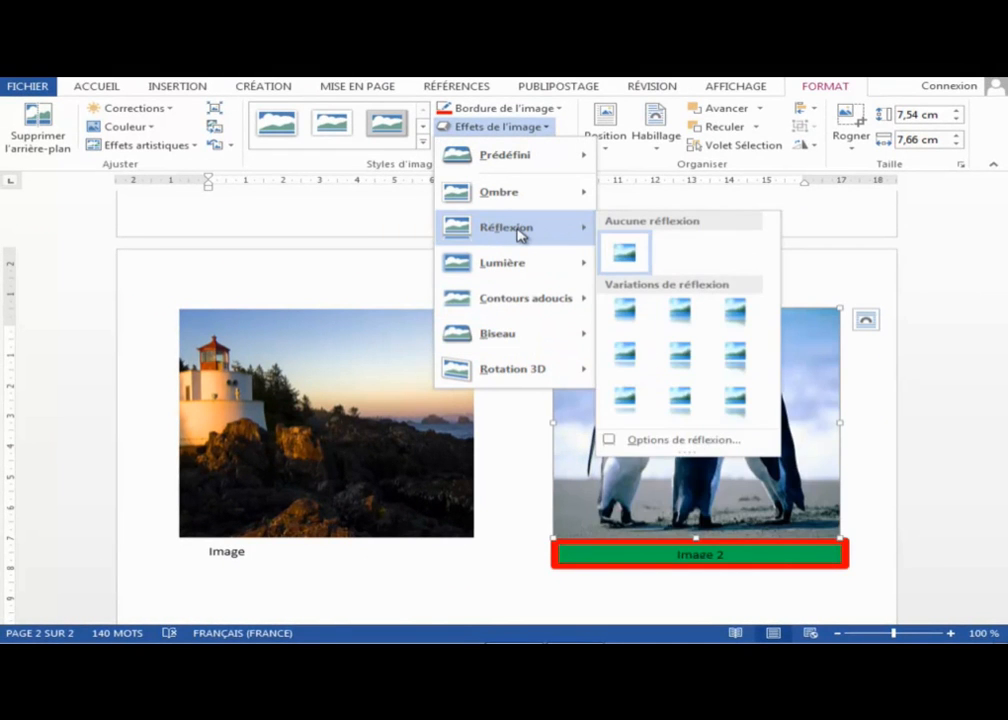
mouse_move(513, 190)
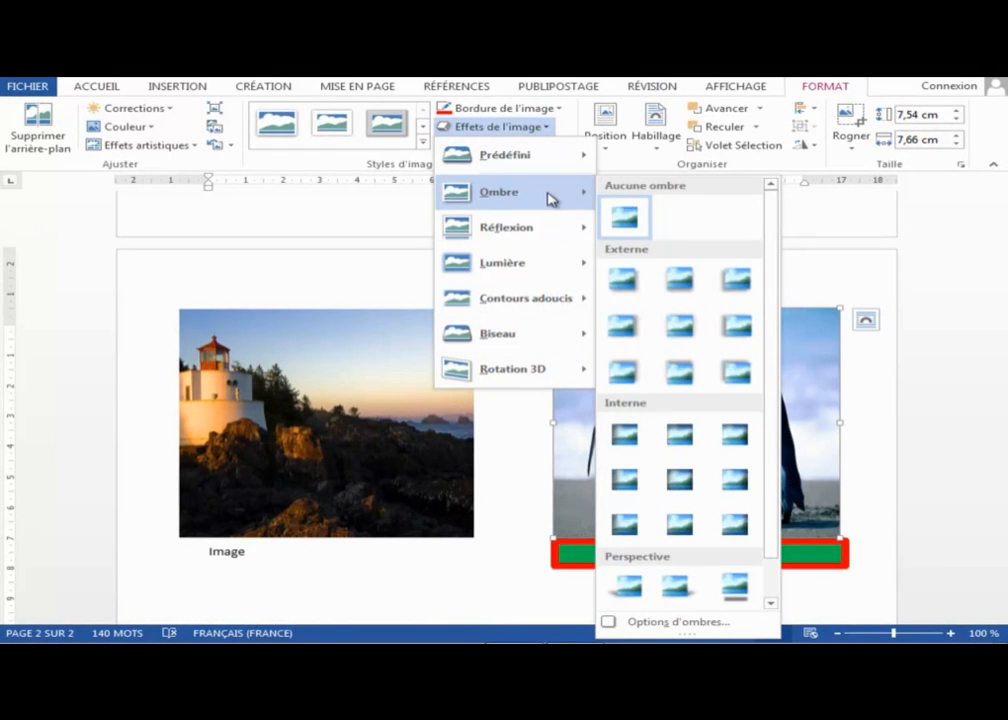
mouse_move(520, 380)
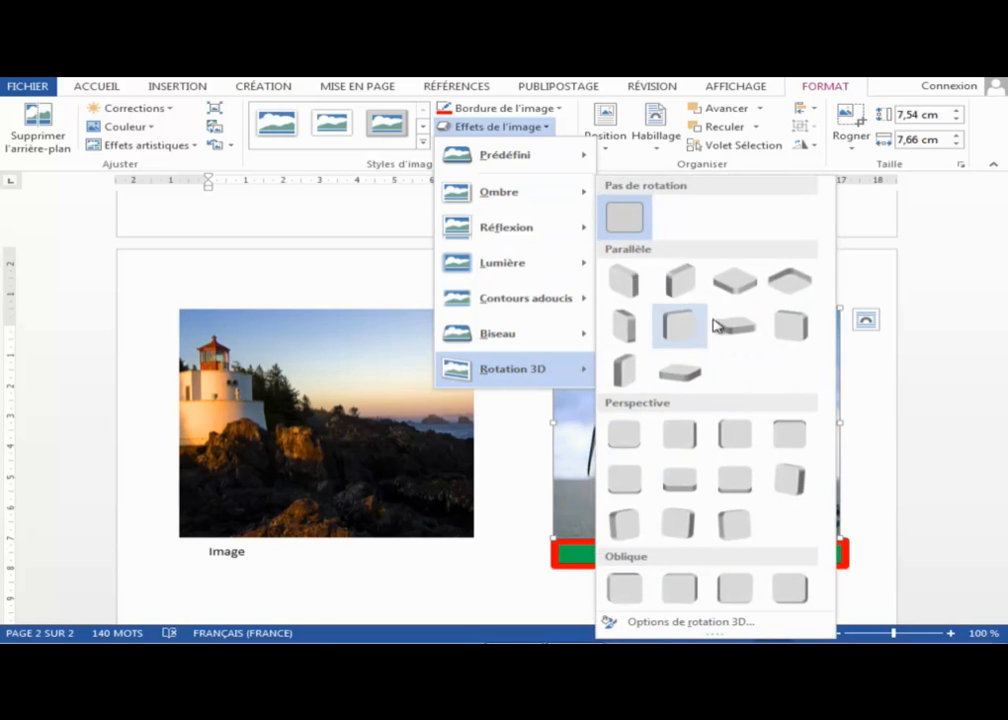
click(684, 377)
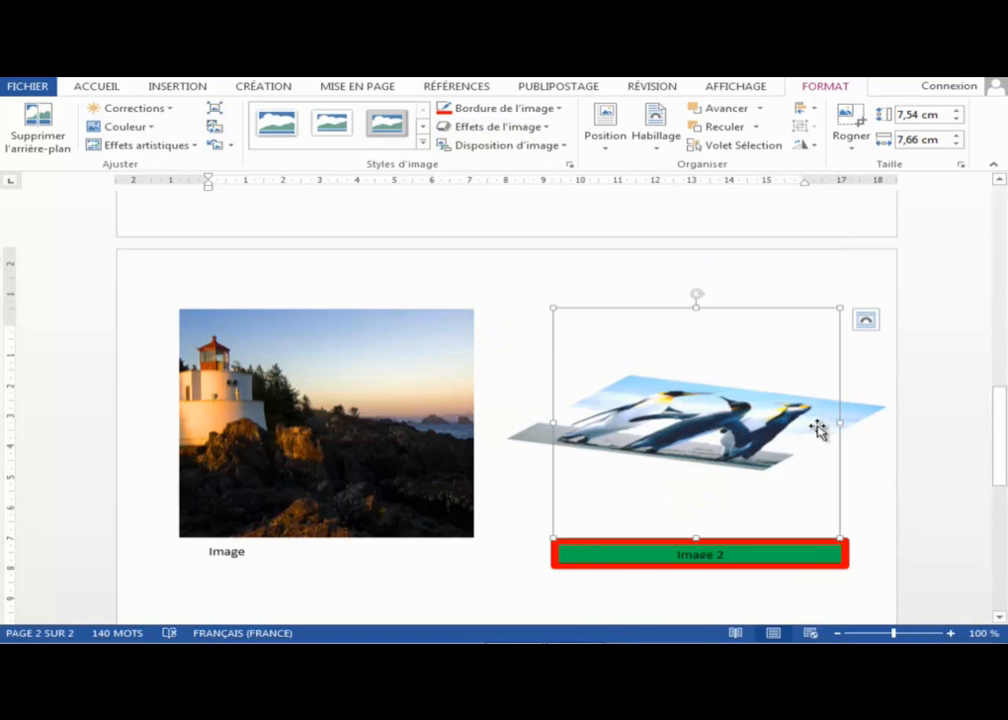
click(874, 462)
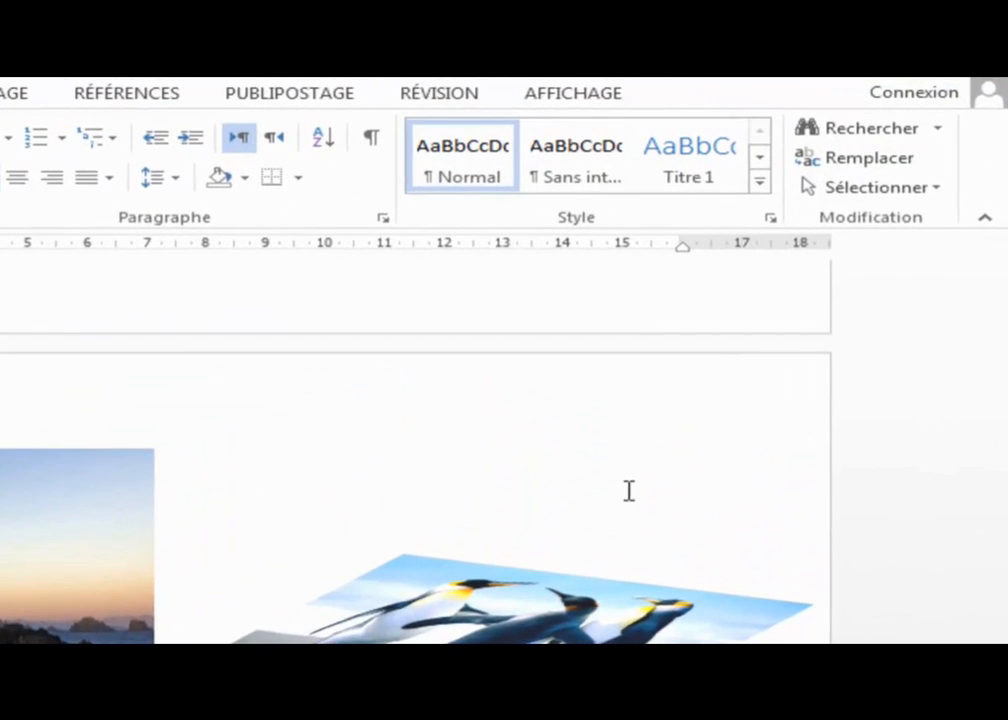
- Give the penguin picture a thicker outline in the standard red colour
double_click(607, 630)
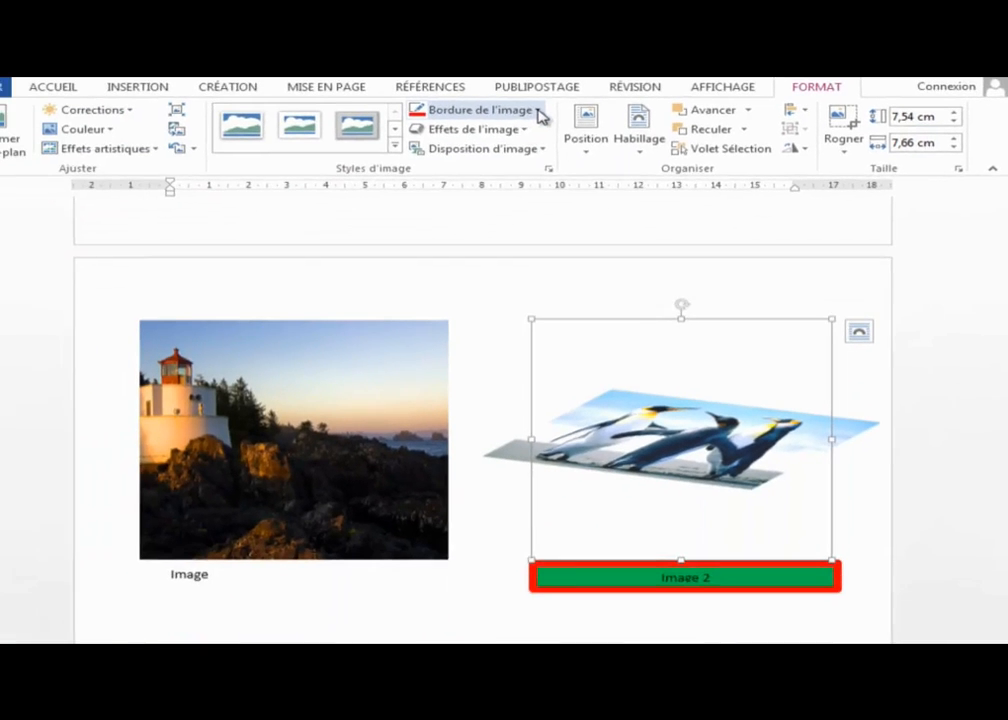
click(290, 128)
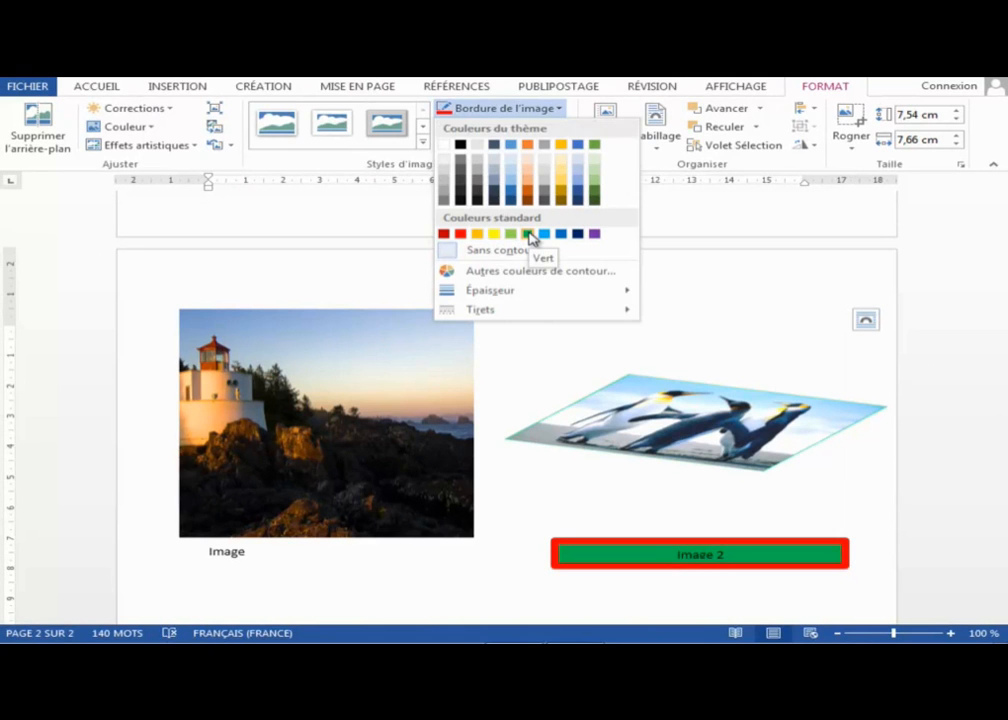
mouse_move(535, 294)
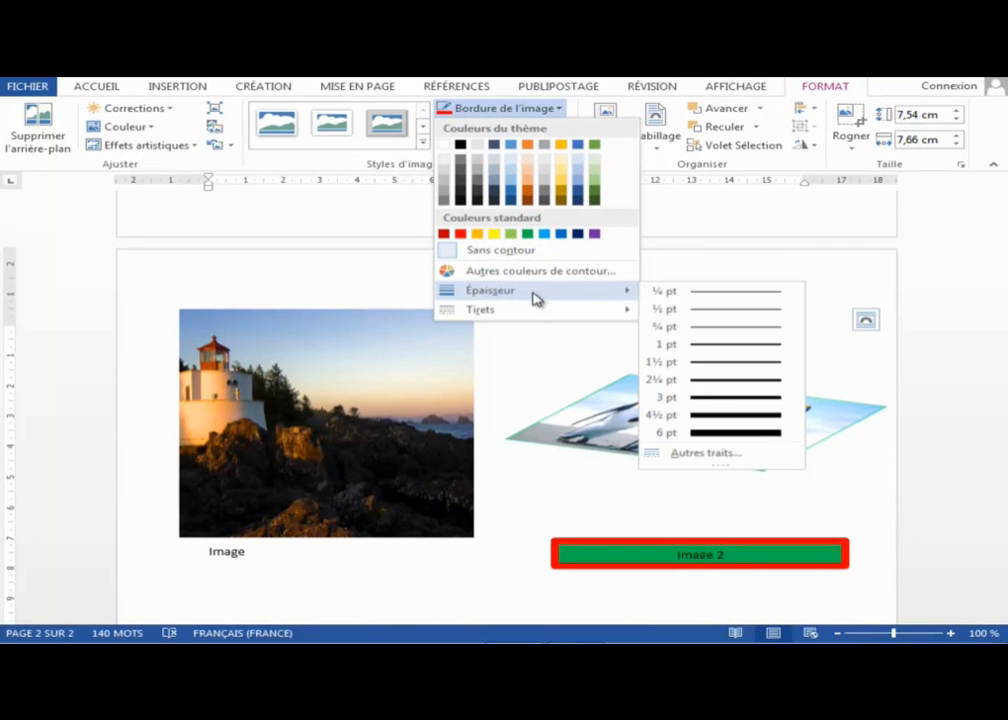
click(735, 423)
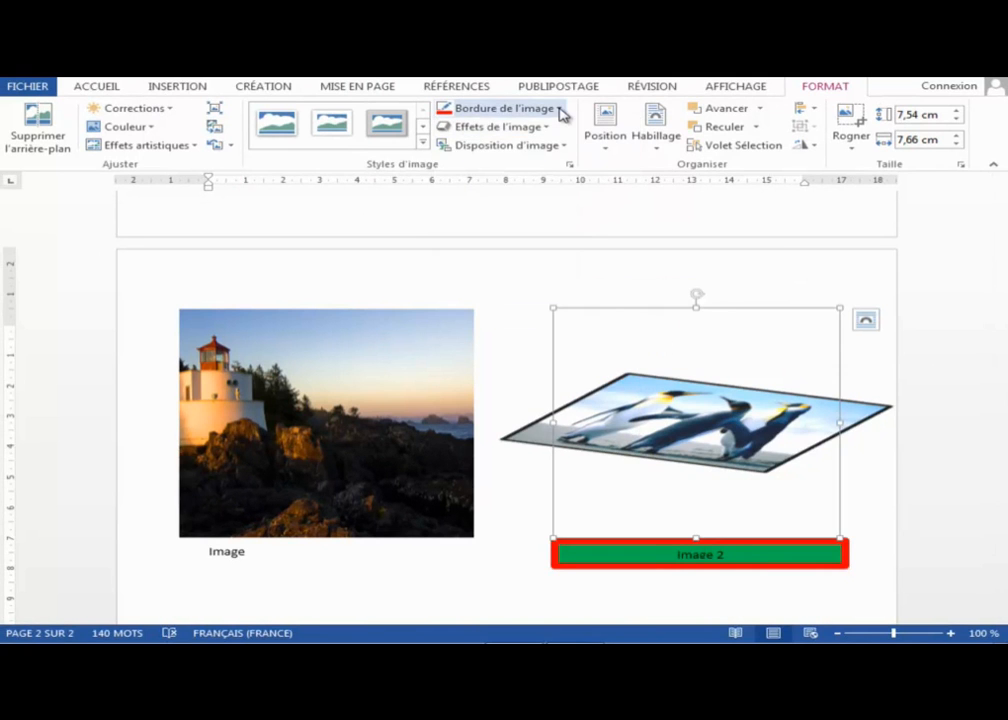
click(558, 109)
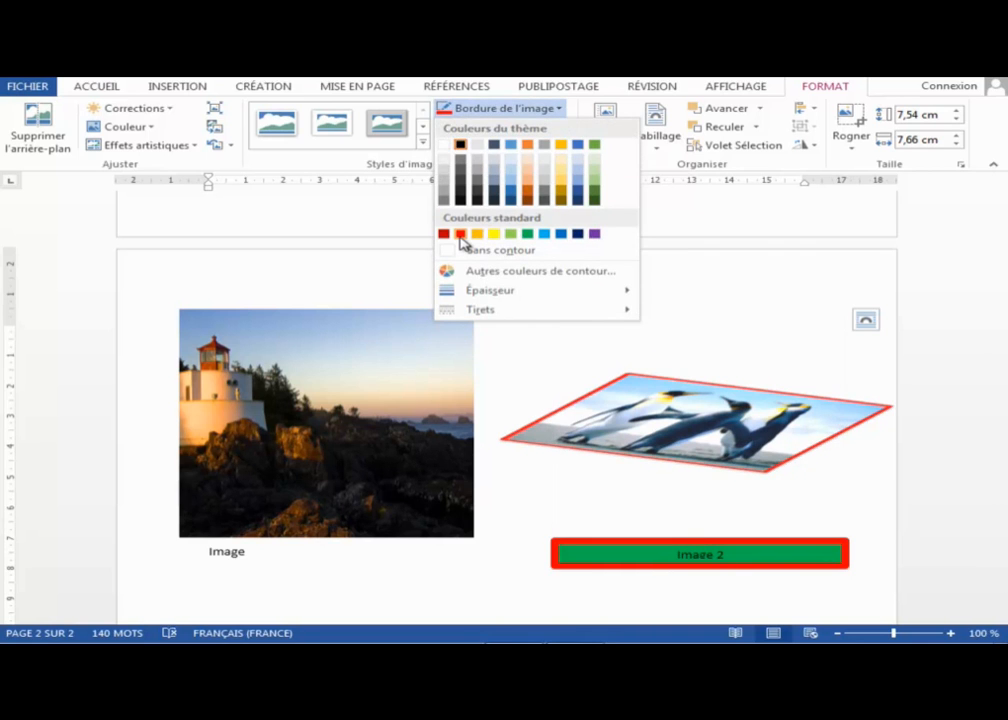
click(460, 235)
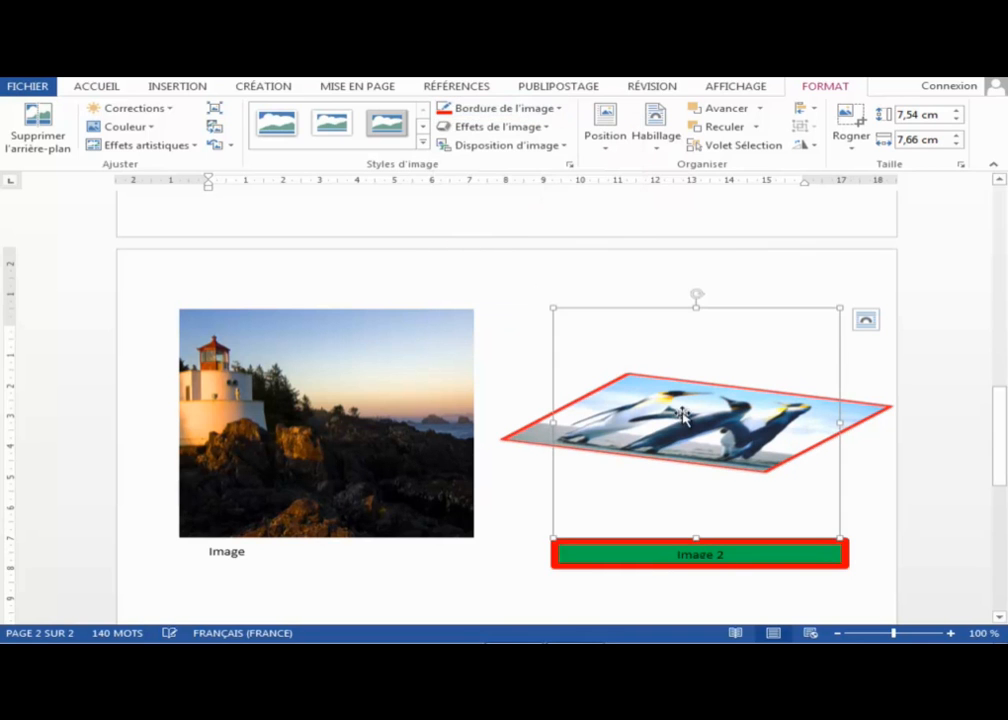
- Draw a text box of about 1.14 by 3.12 cm beneath the lighthouse picture and enter "Maison" in it
click(440, 510)
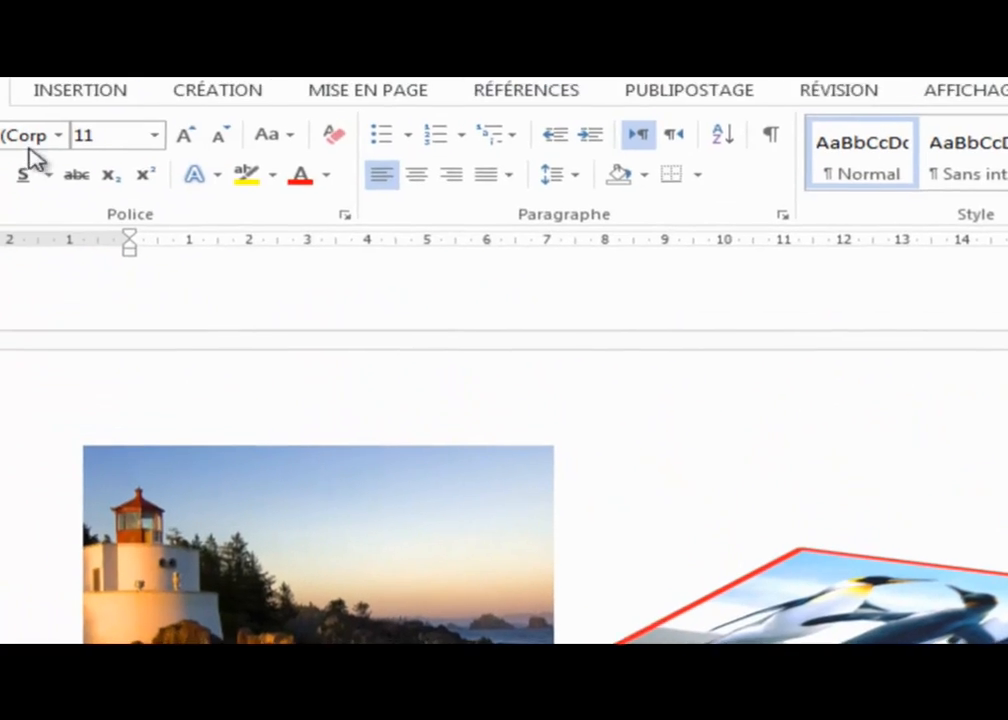
click(106, 97)
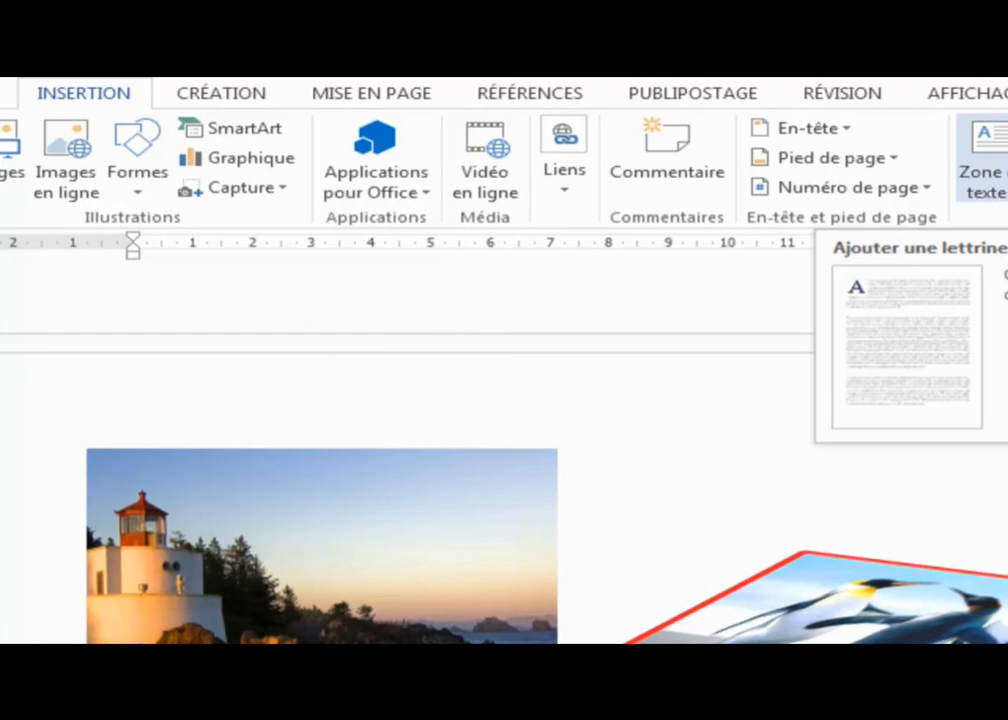
click(990, 165)
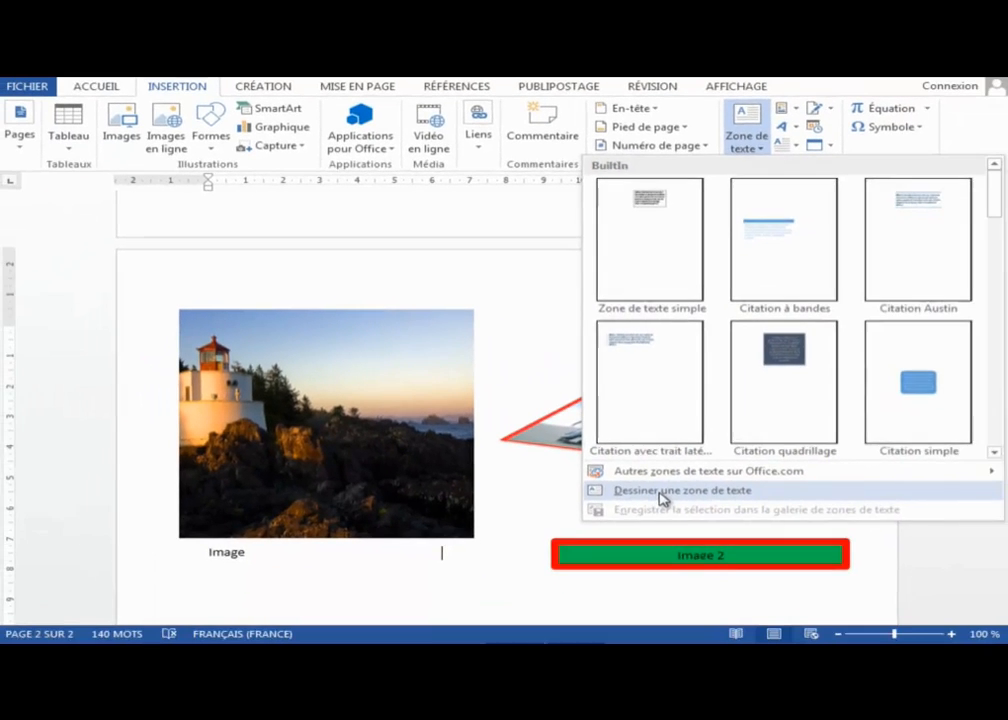
click(661, 489)
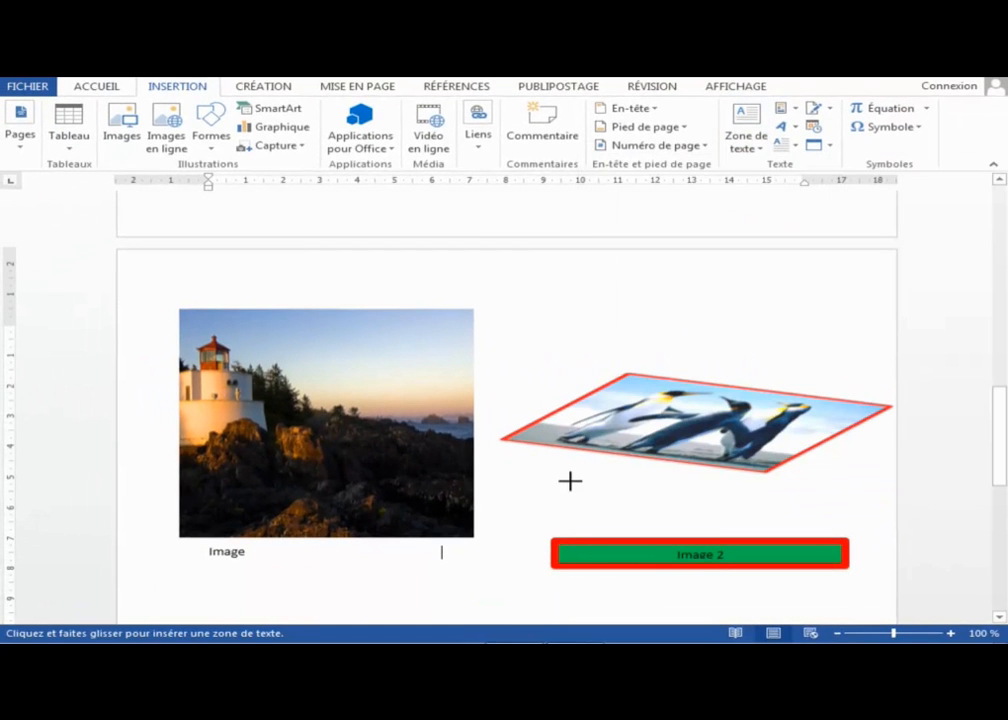
drag(287, 580, 404, 488)
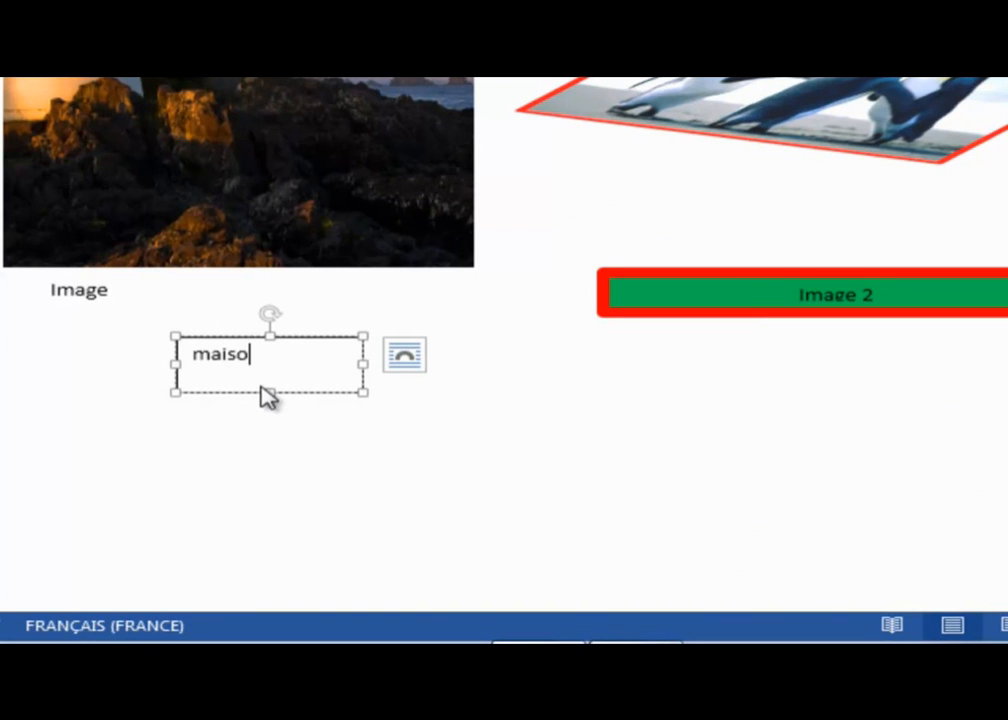
text(maison)
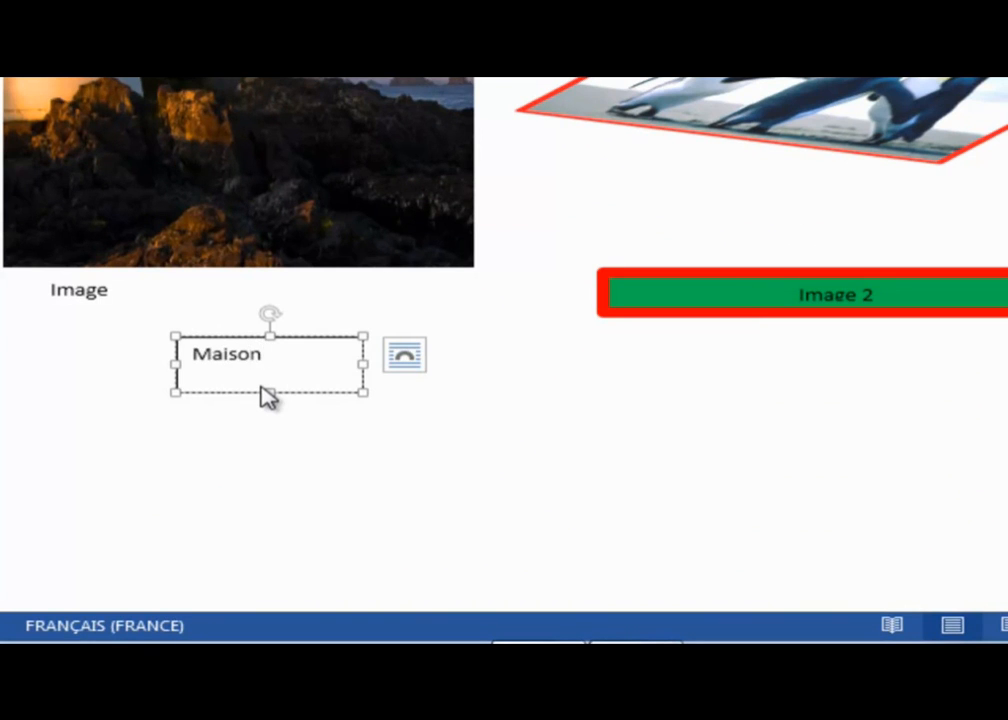
drag(277, 352, 180, 360)
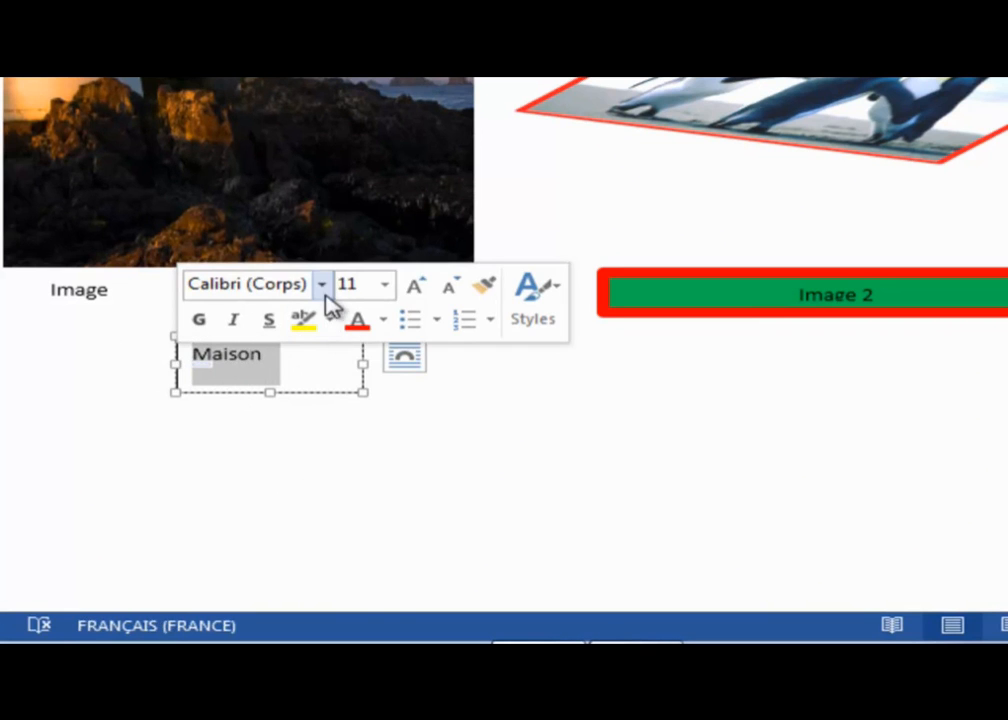
click(278, 357)
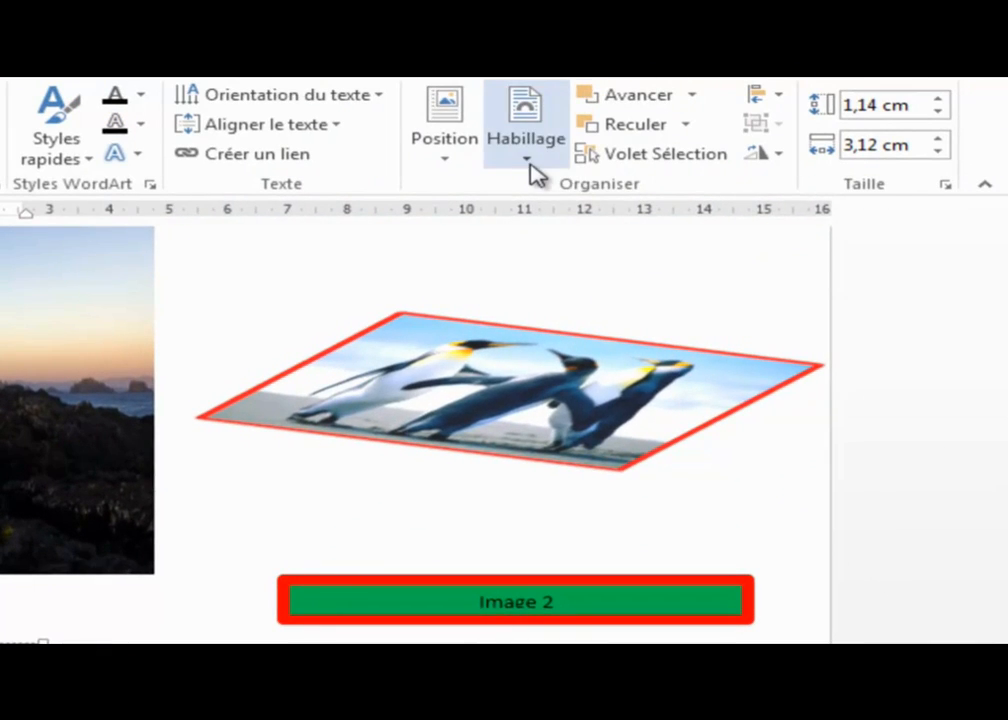
click(533, 168)
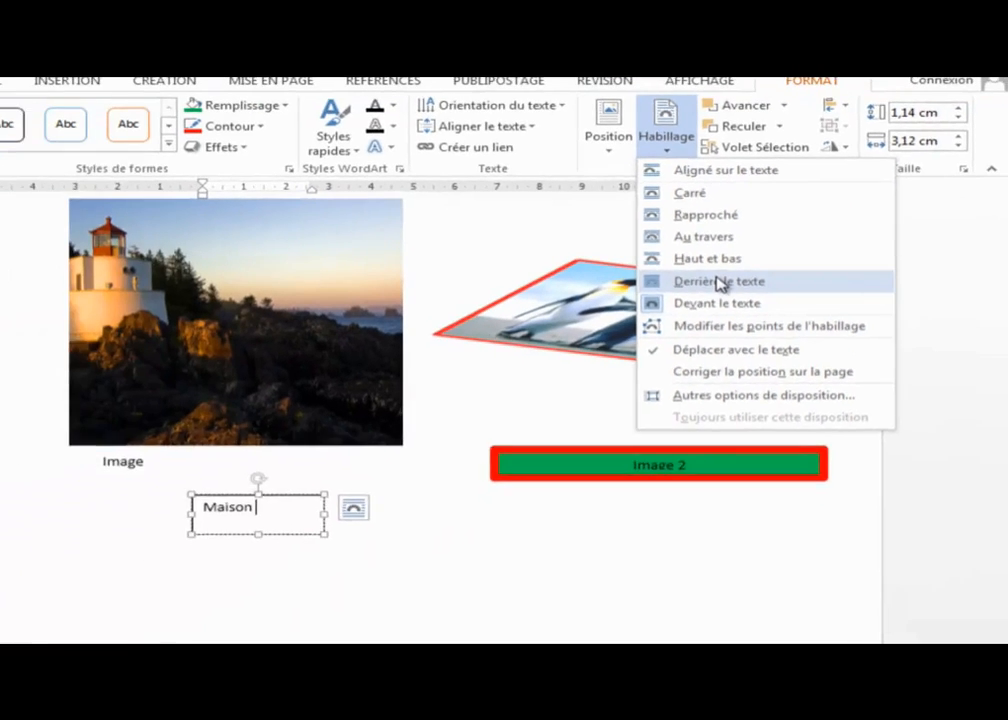
click(600, 342)
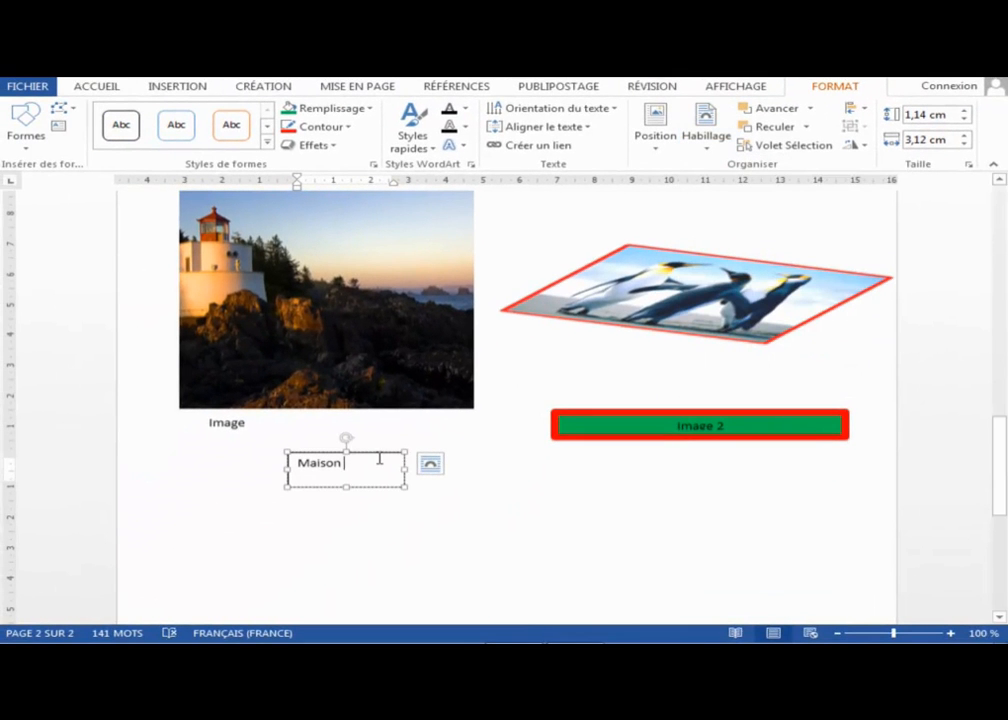
- Move the "Maison" text box onto the sky in the upper part of the lighthouse picture
drag(380, 455, 380, 225)
mouse_move(357, 276)
mouse_down()
mouse_move(353, 295)
mouse_move(360, 284)
mouse_up()
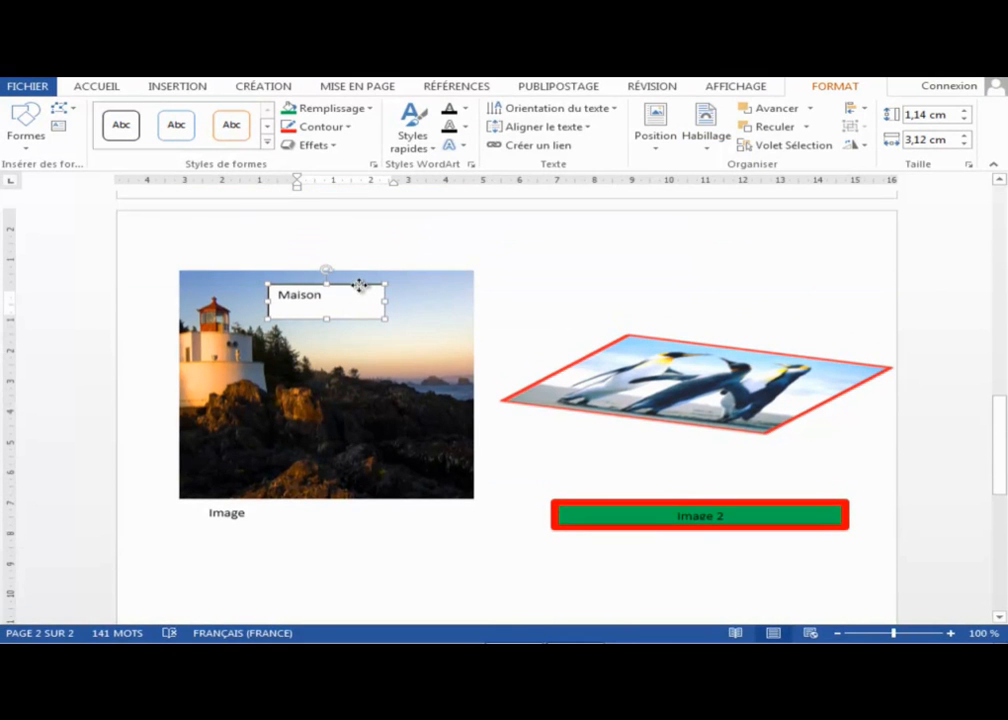
click(407, 337)
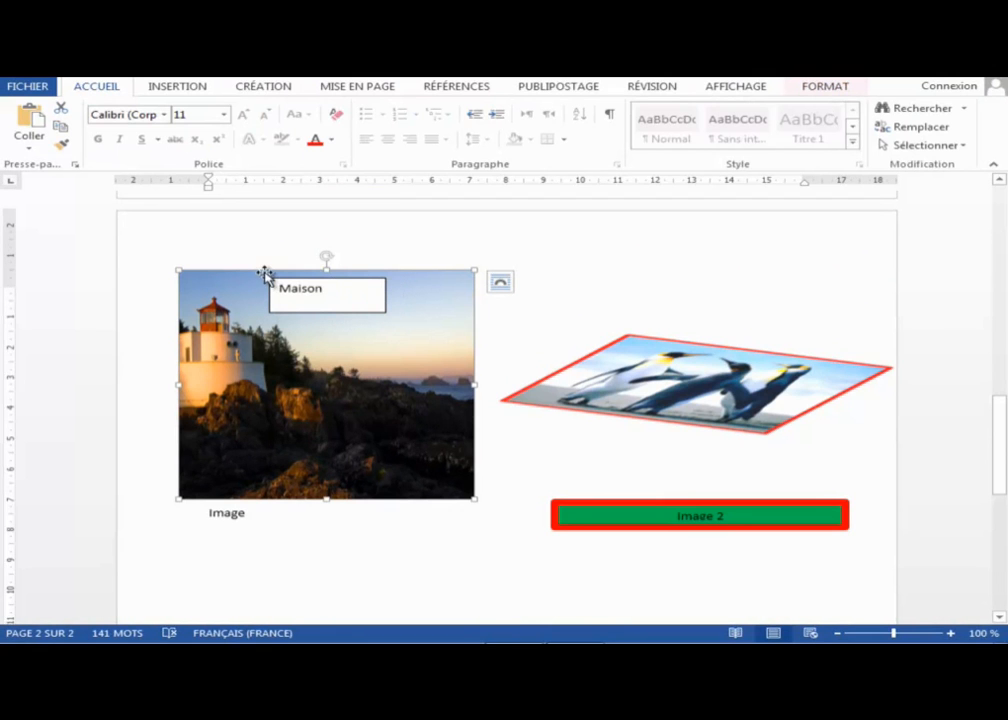
- Remove both the fill and the outline of the "Maison" text box so only its text shows over the lighthouse picture
click(348, 296)
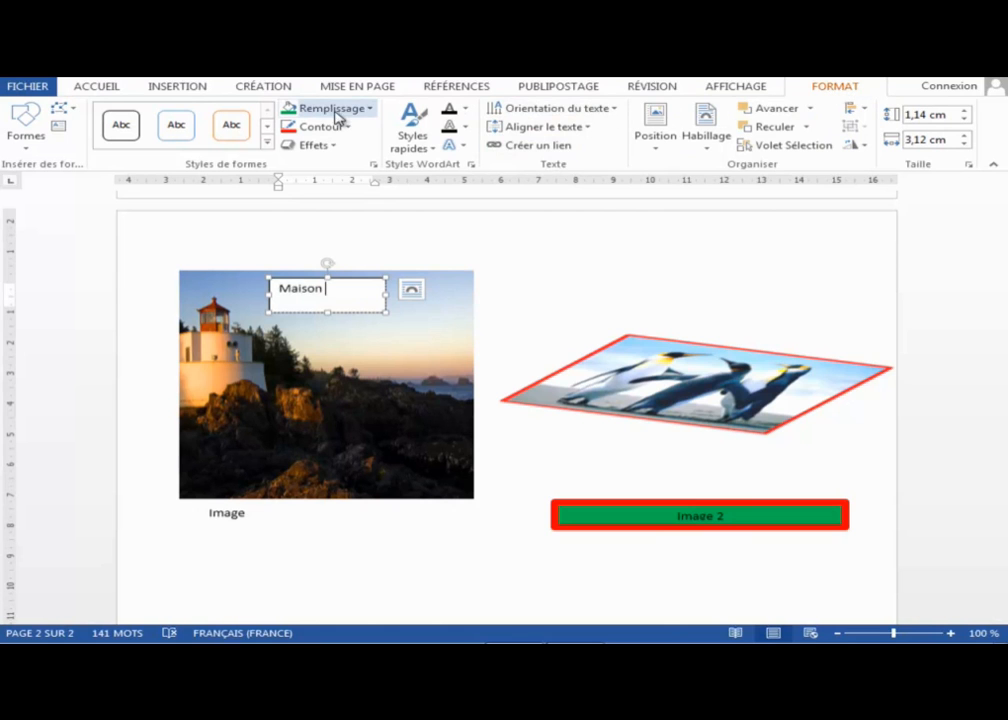
click(367, 110)
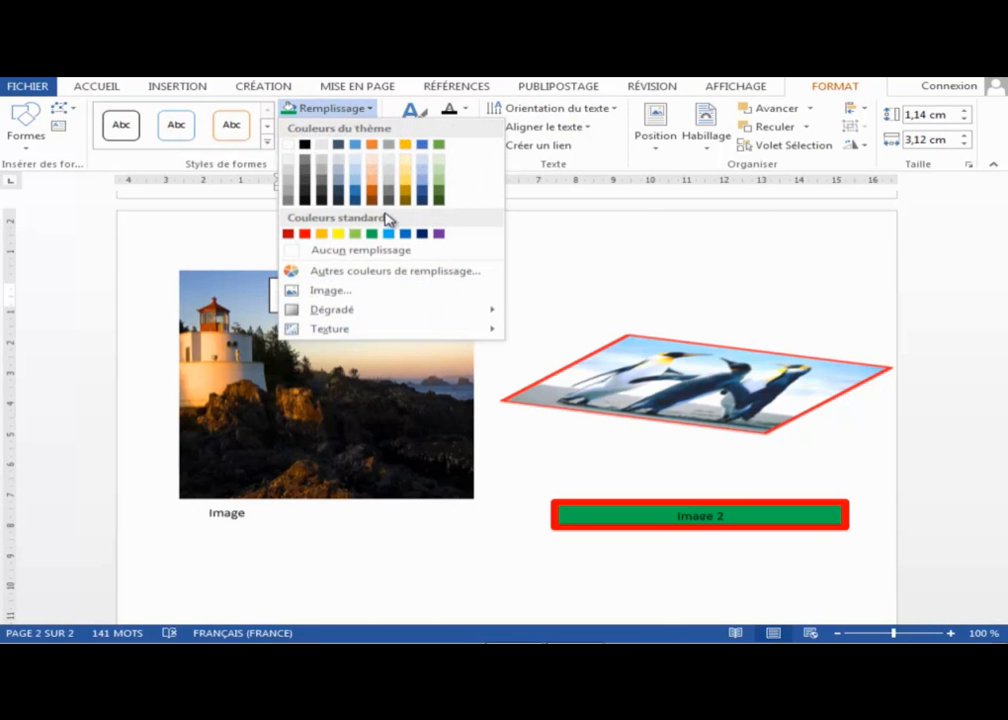
click(346, 251)
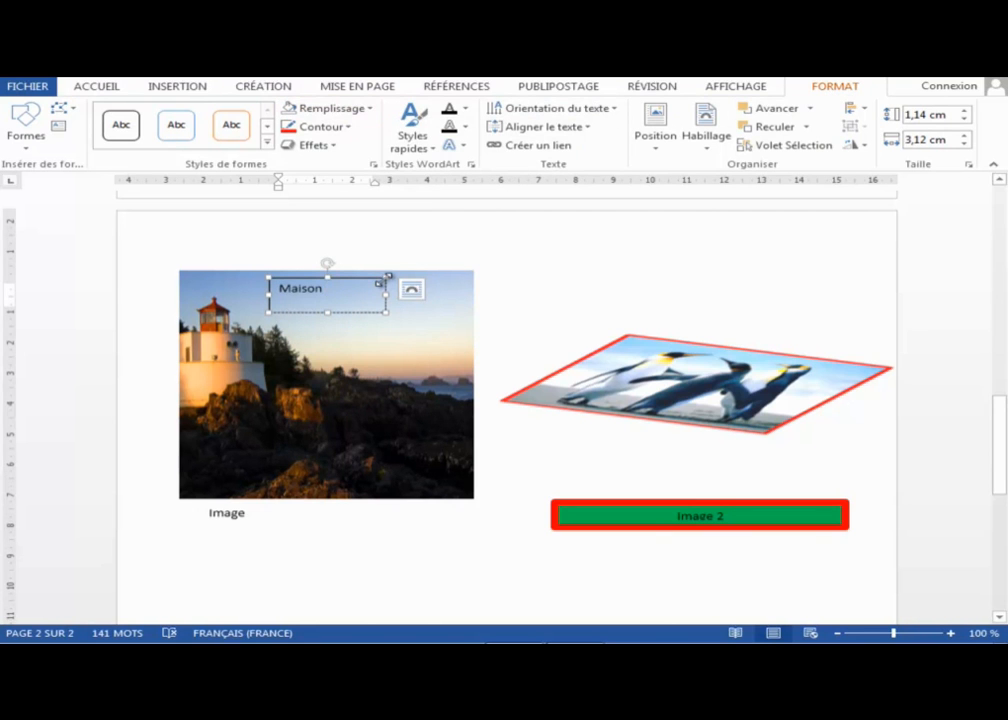
click(350, 128)
click(345, 270)
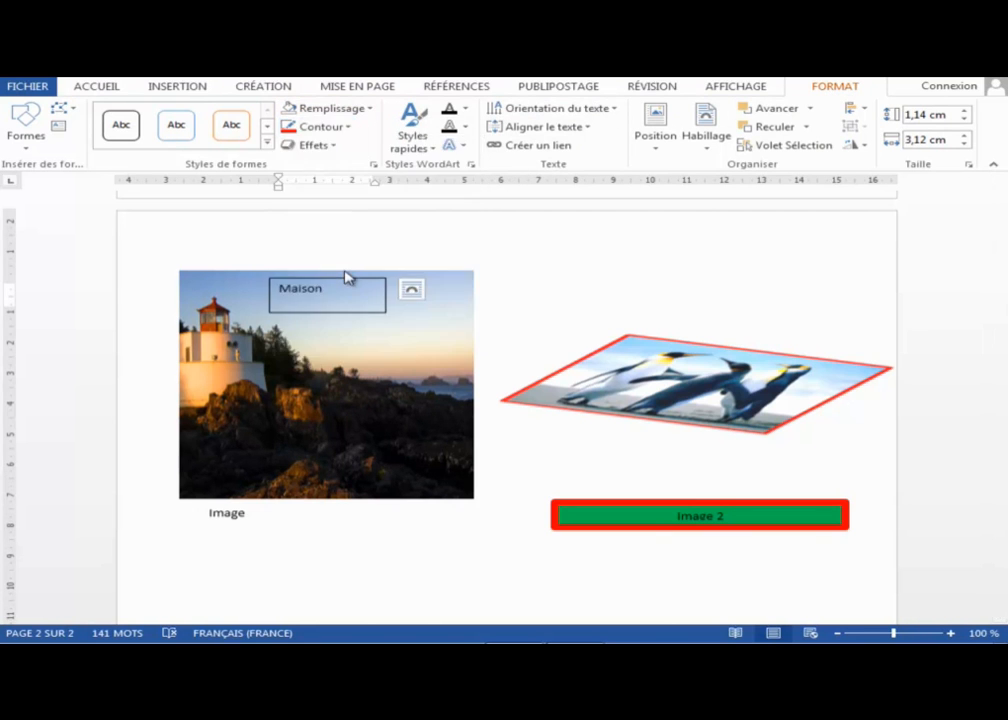
- Shift the lighthouse picture slightly to the left on page 2
click(408, 324)
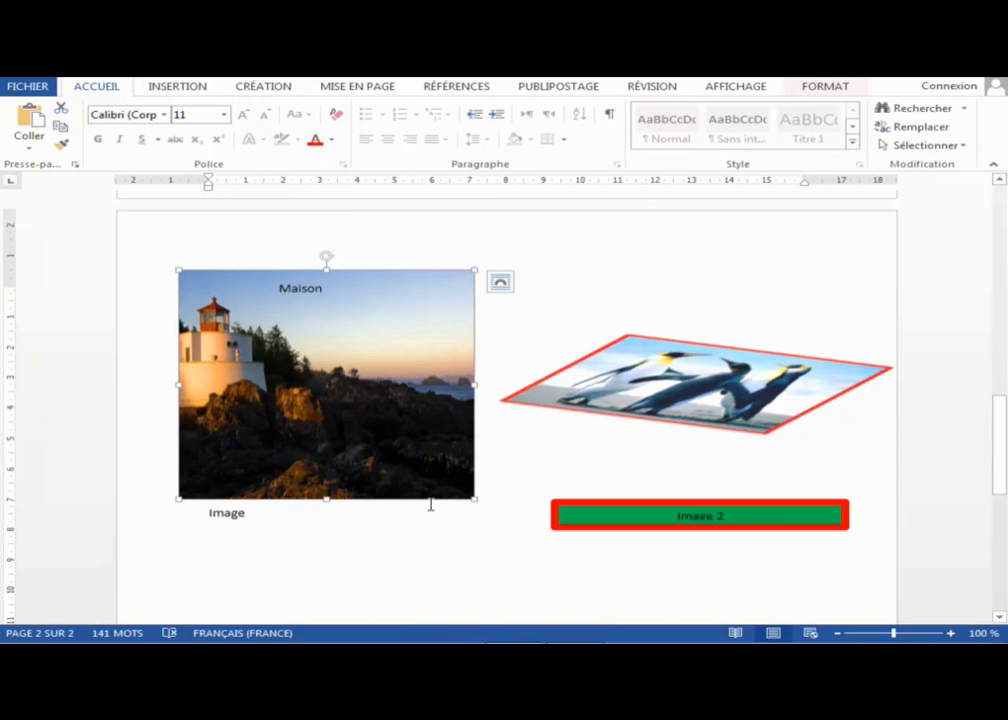
drag(387, 360, 364, 344)
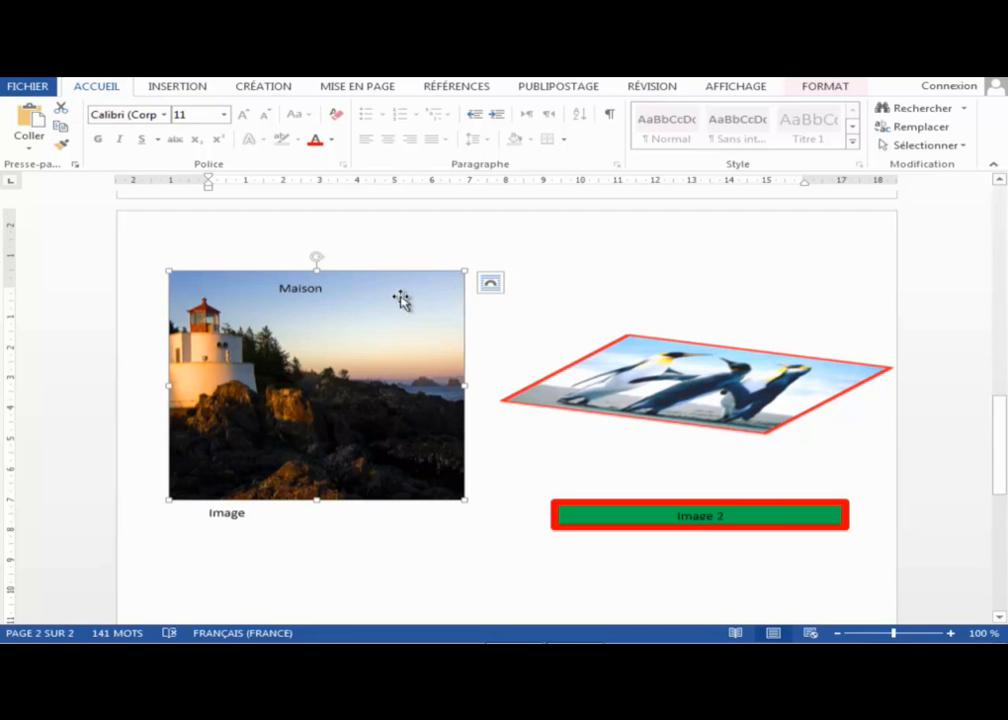
- Insert the sample picture Tulipes on the empty line after the last paragraph of the Communication text on page 1
drag(1003, 425, 997, 190)
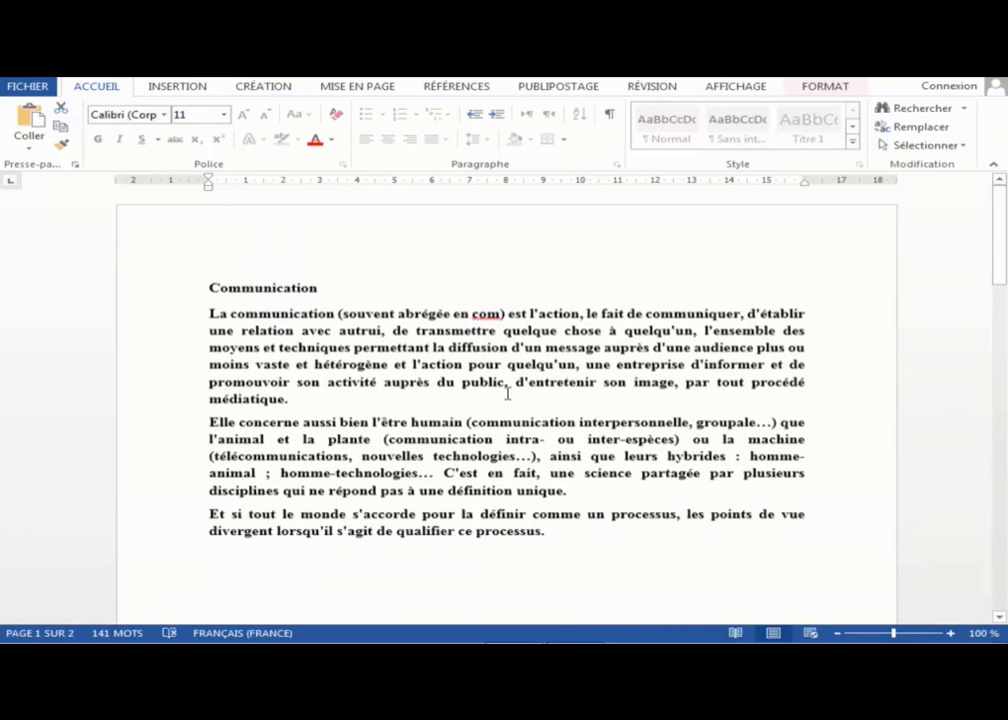
drag(1002, 336, 1002, 374)
click(396, 455)
scroll(398, 446, up, 4)
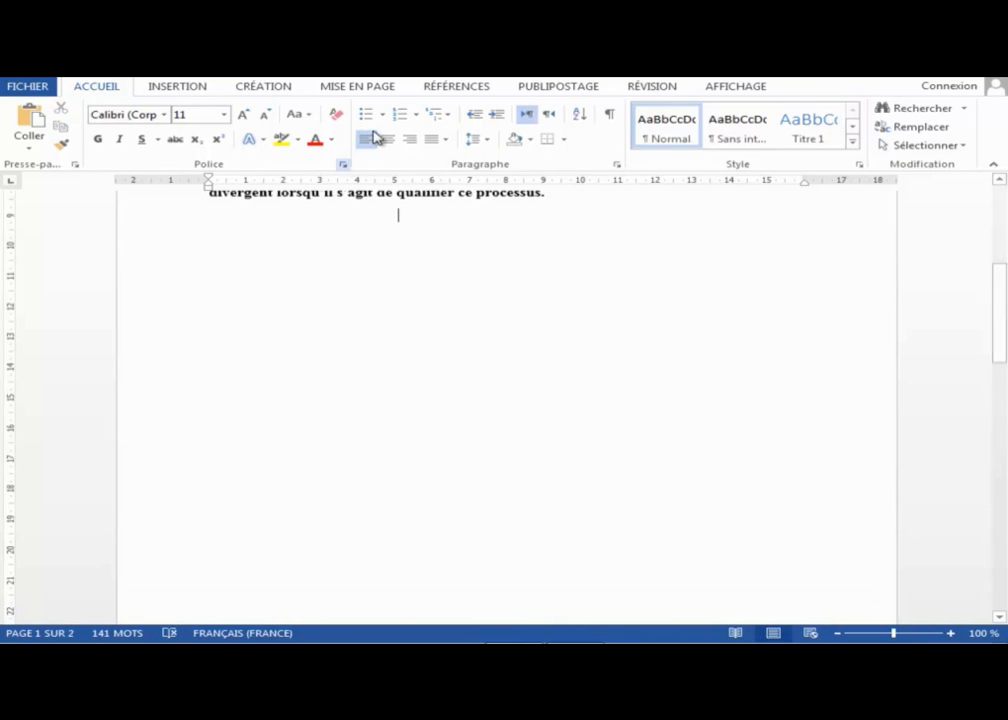
click(176, 89)
click(122, 140)
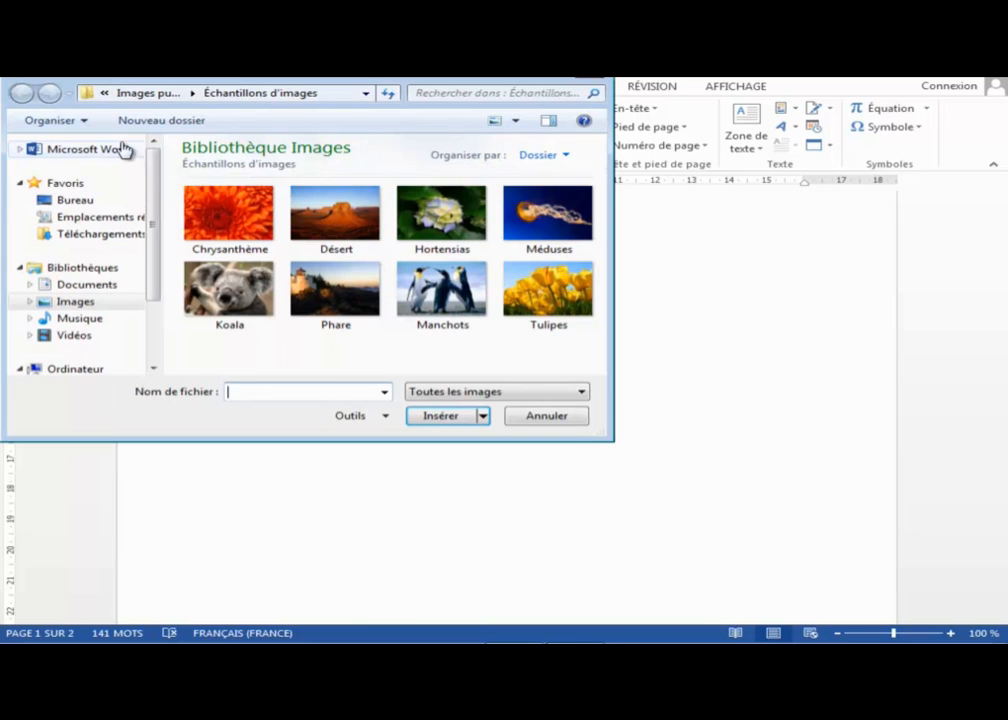
click(540, 297)
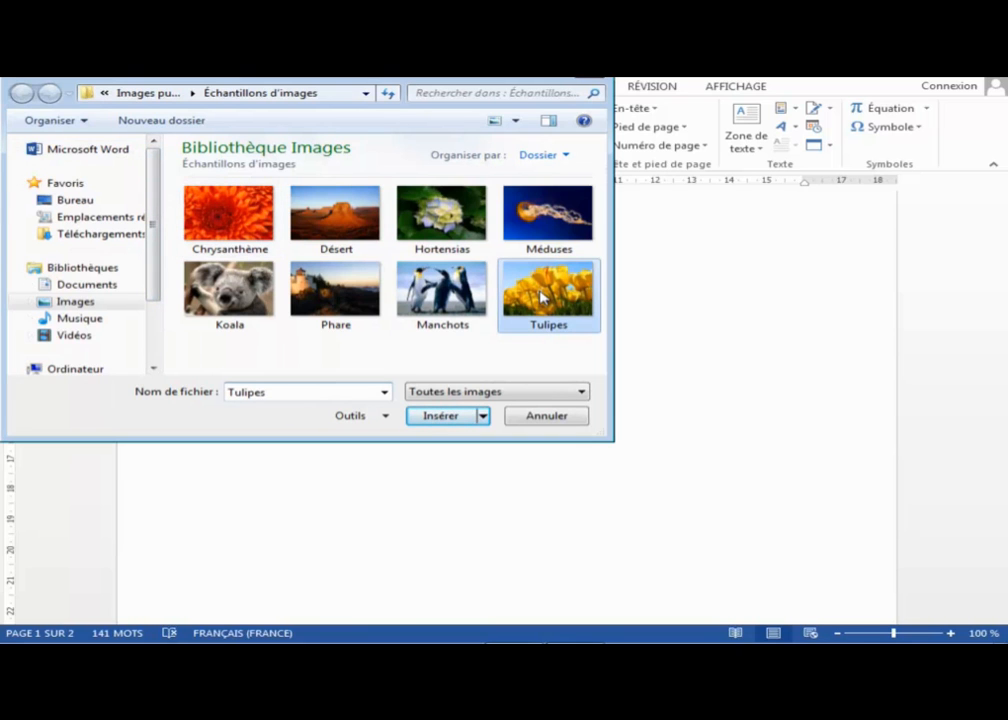
click(437, 418)
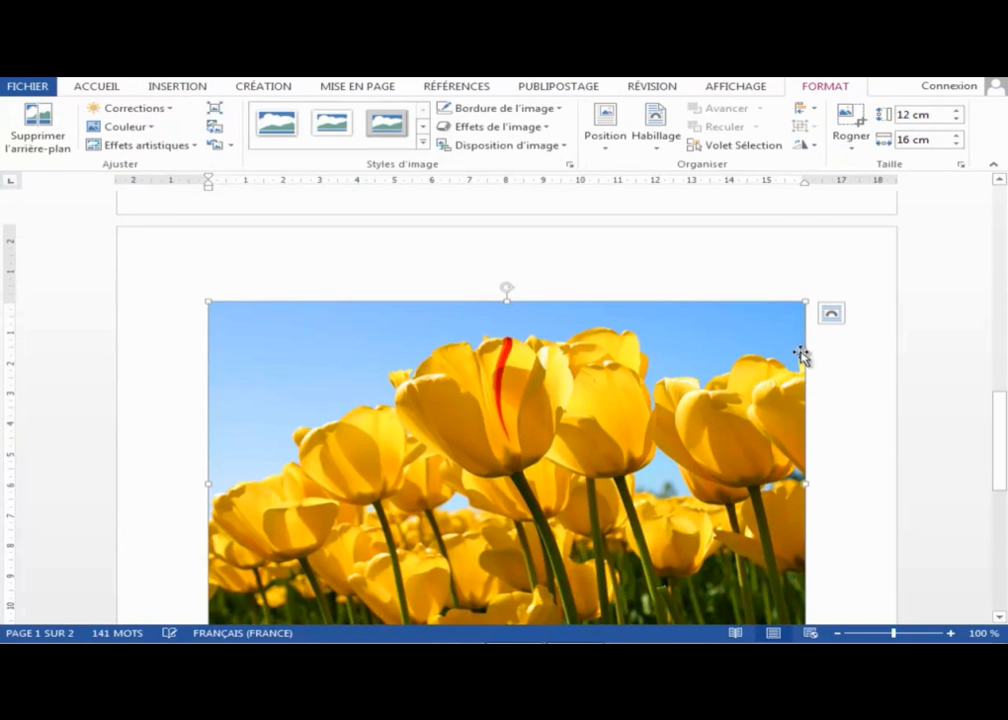
- Set the tulip picture's text wrapping to Derrière le texte so it serves as a background to the Communication text
mouse_move(997, 443)
mouse_down()
mouse_move(999, 506)
mouse_move(983, 459)
mouse_move(993, 425)
mouse_up()
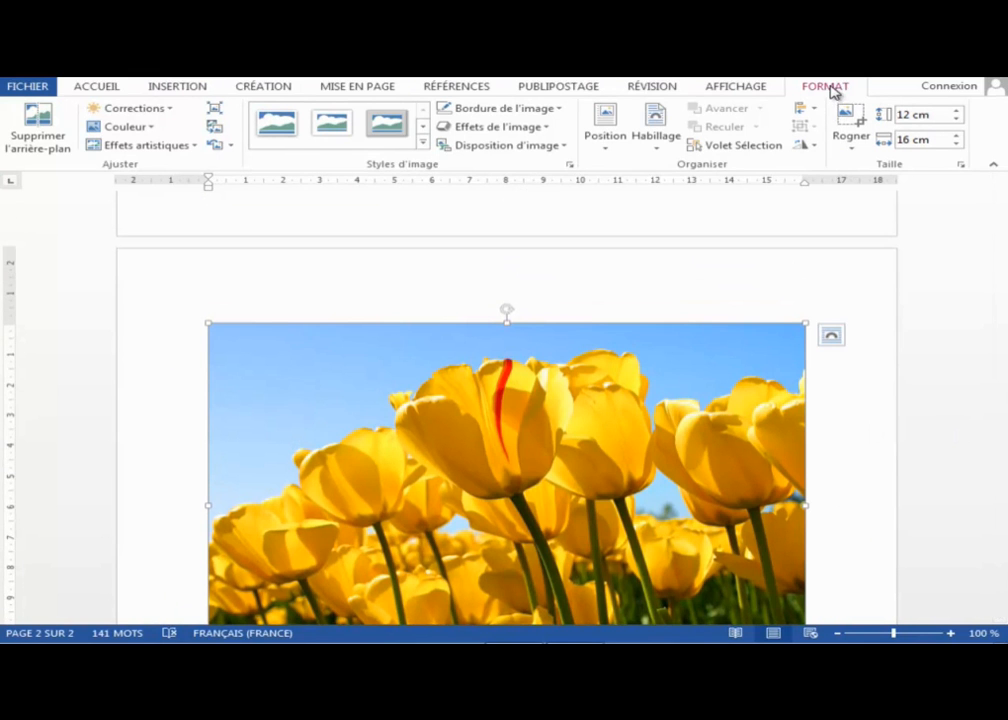
click(657, 150)
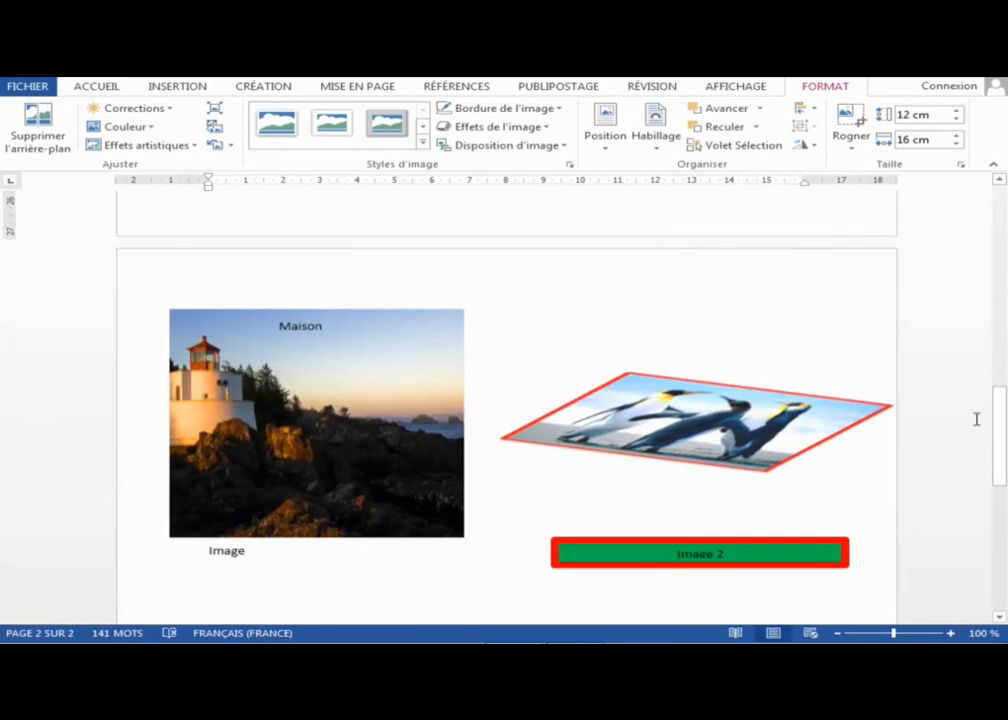
drag(1002, 438, 1003, 200)
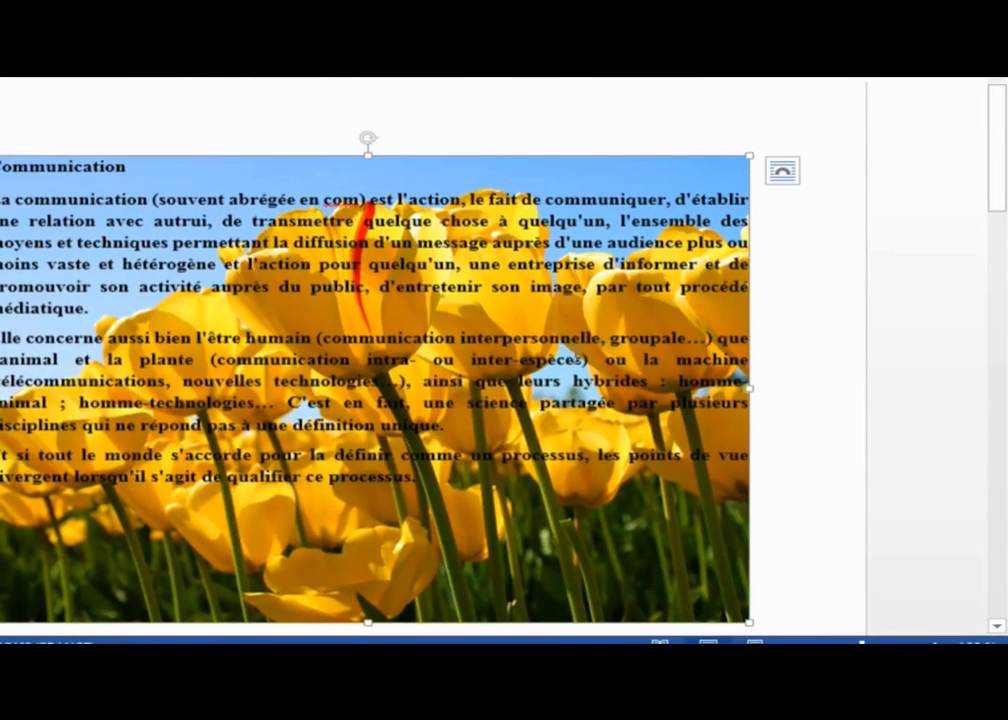
mouse_move(997, 169)
mouse_down()
mouse_move(999, 202)
mouse_move(1003, 160)
mouse_up()
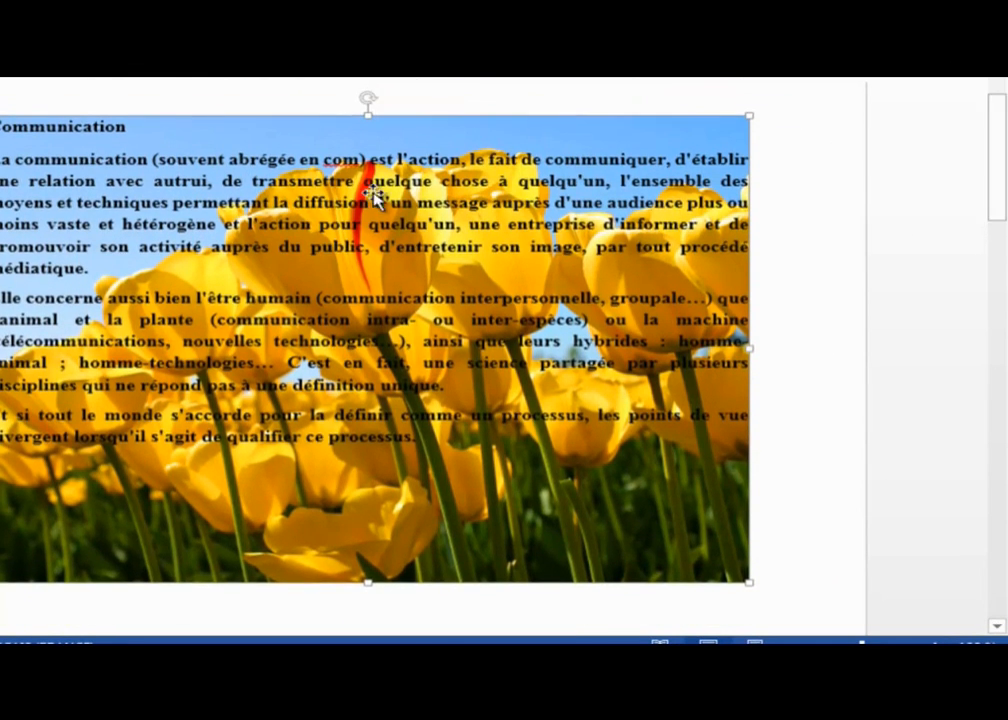